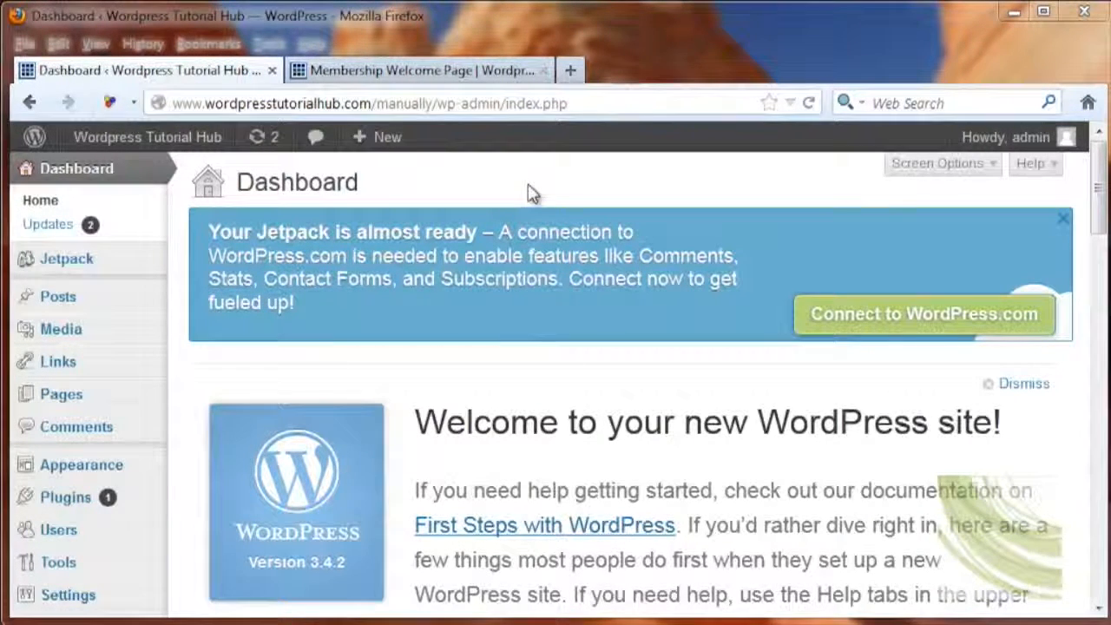
# Step: Open the page for adding new plugins and search the plugin directory for "membership"
pyautogui.moveTo(80, 344)
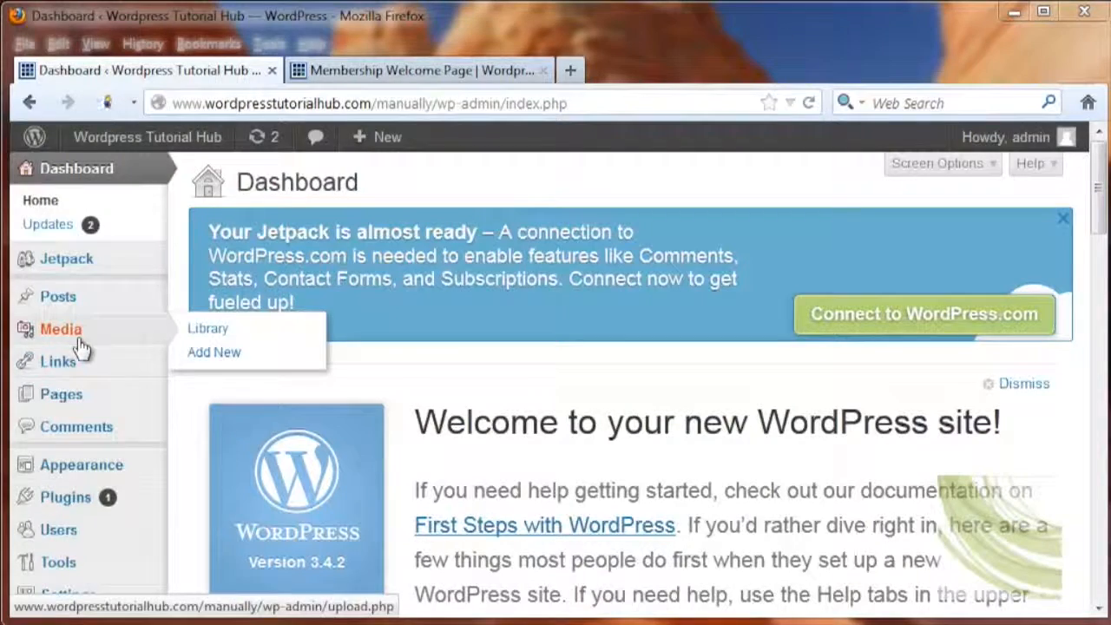
pyautogui.click(78, 497)
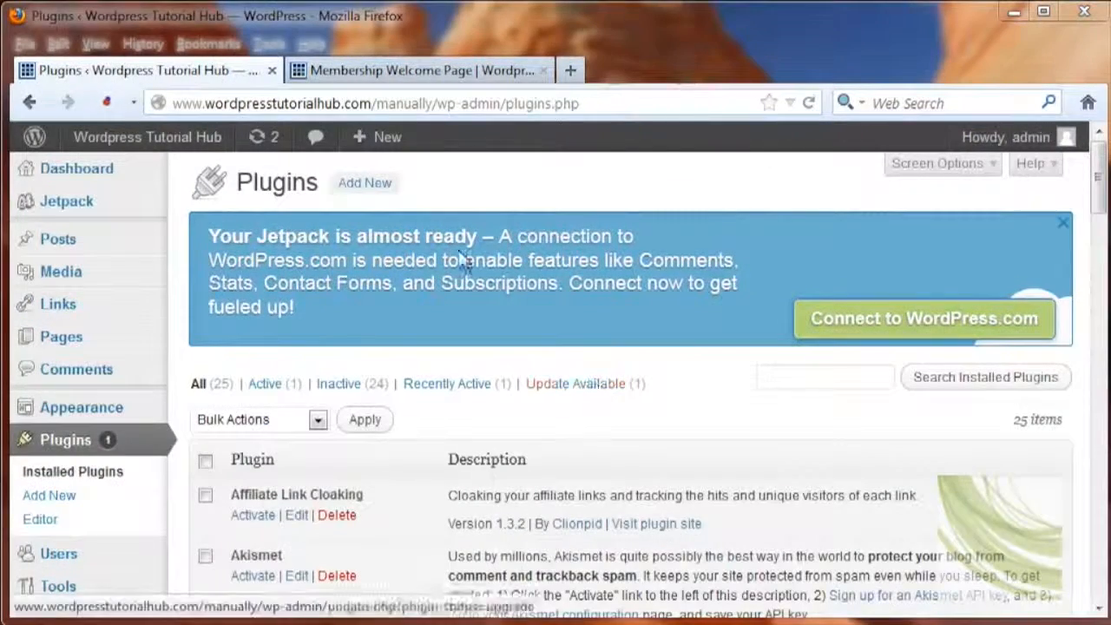
pyautogui.click(367, 185)
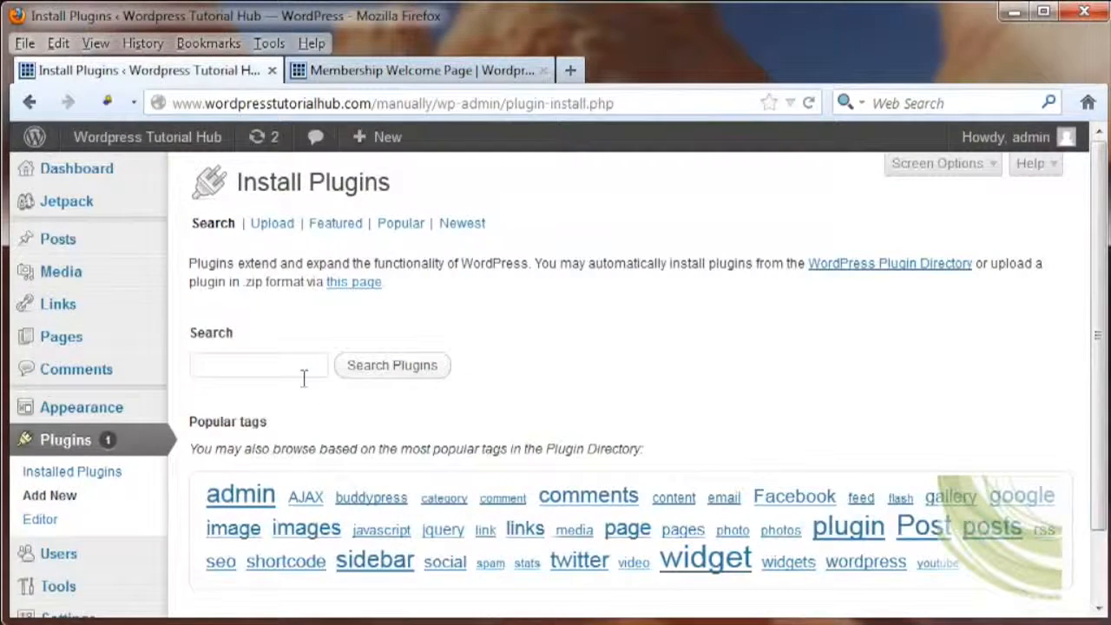
pyautogui.click(288, 371)
pyautogui.write('membership')
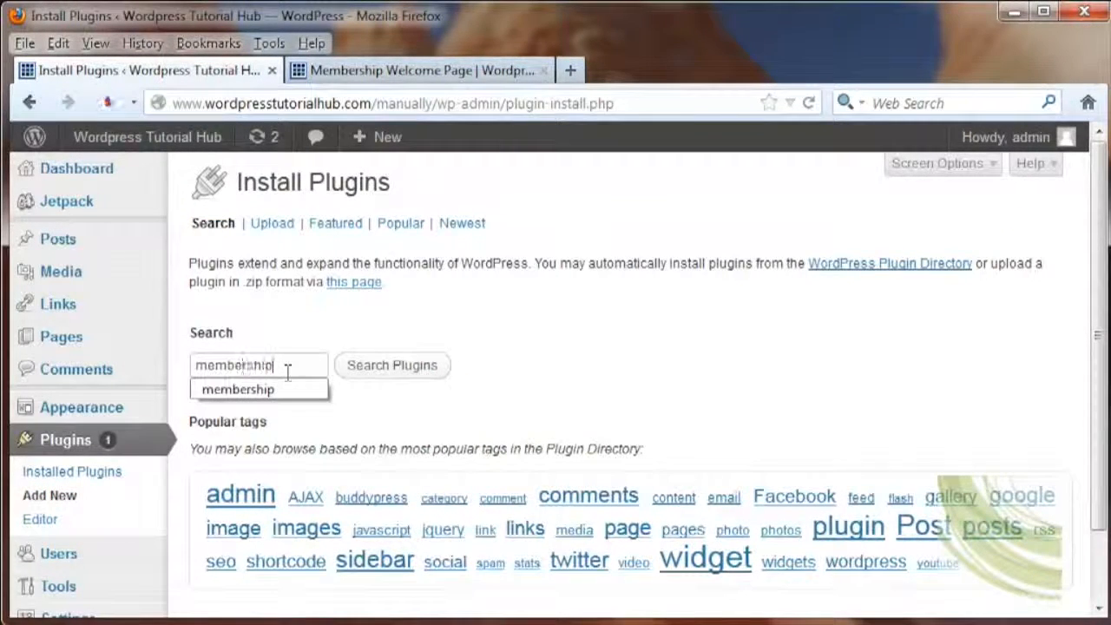
pyautogui.click(391, 375)
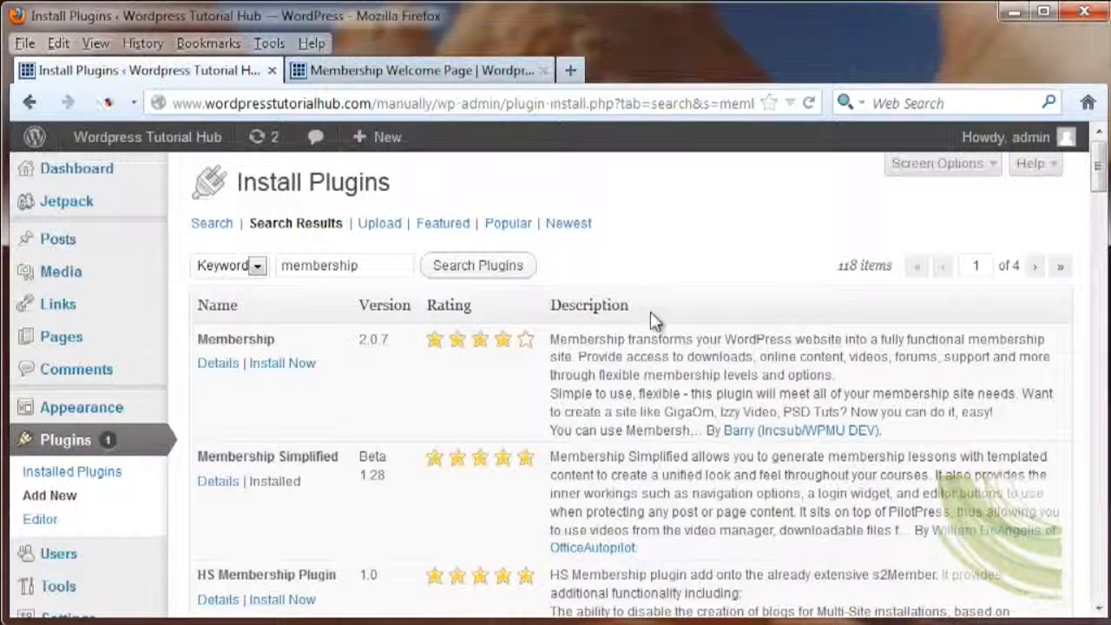
# Step: Install the Membership 2.0.7 plugin from the search results and activate it
pyautogui.click(295, 365)
pyautogui.click(541, 358)
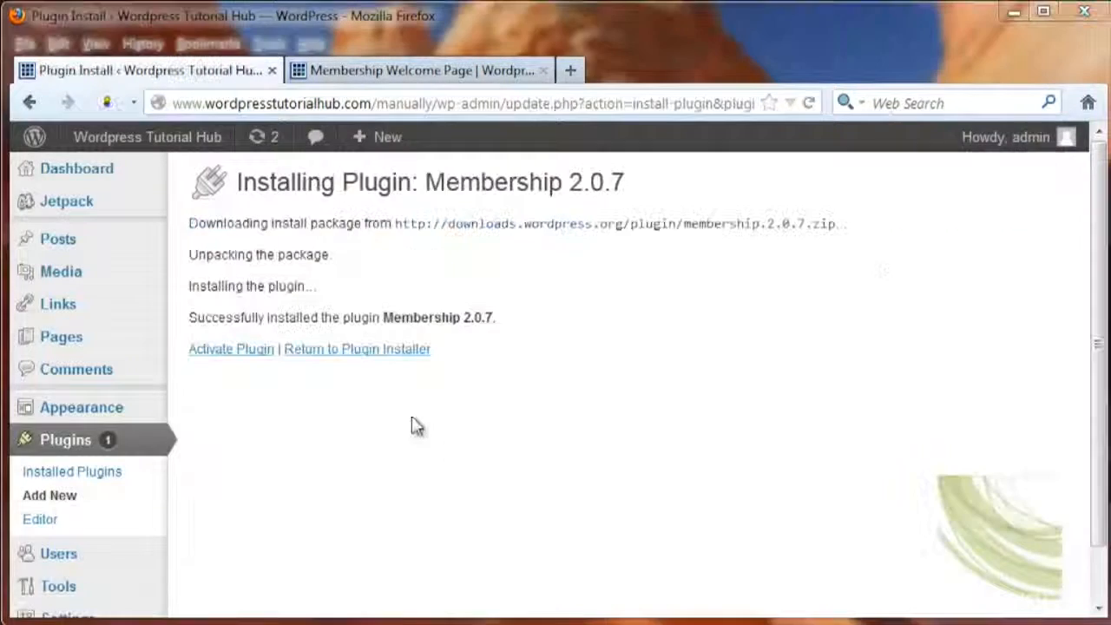
pyautogui.click(243, 351)
# Step: Open the Membership plugin's Quick Start guide and review its setup steps
pyautogui.scroll(-15, 370, 397)
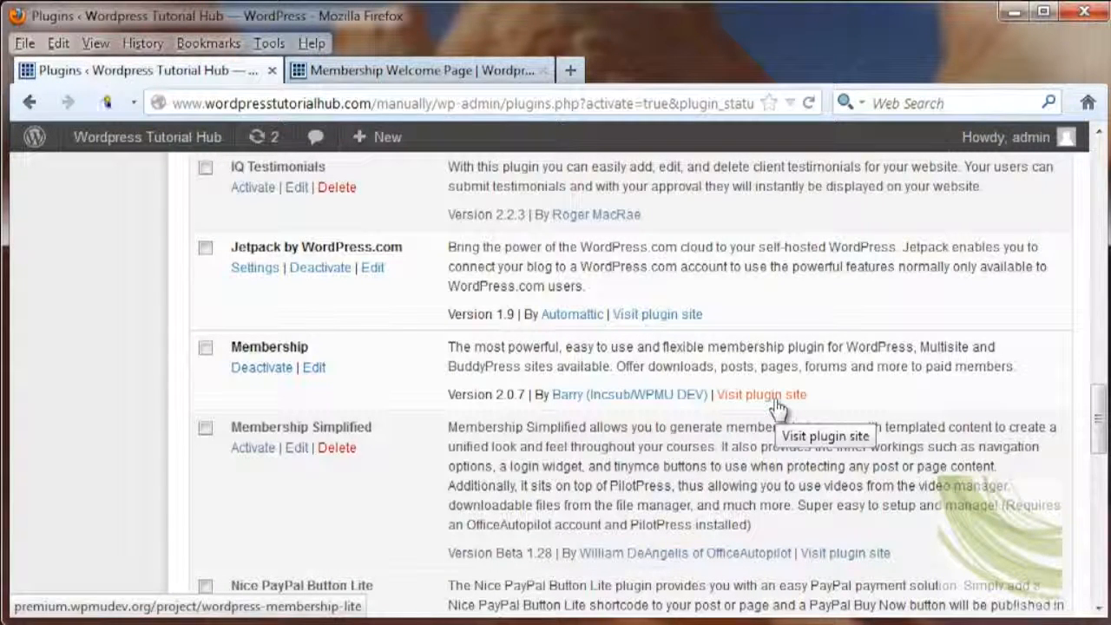
pyautogui.scroll(15, 181, 342)
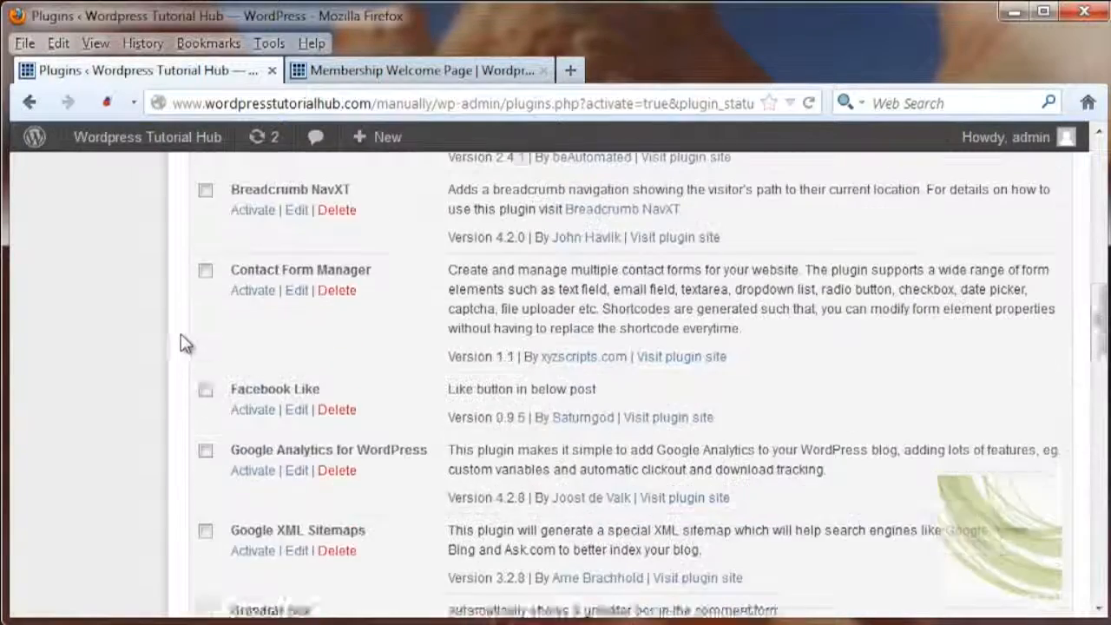
pyautogui.scroll(3, 185, 333)
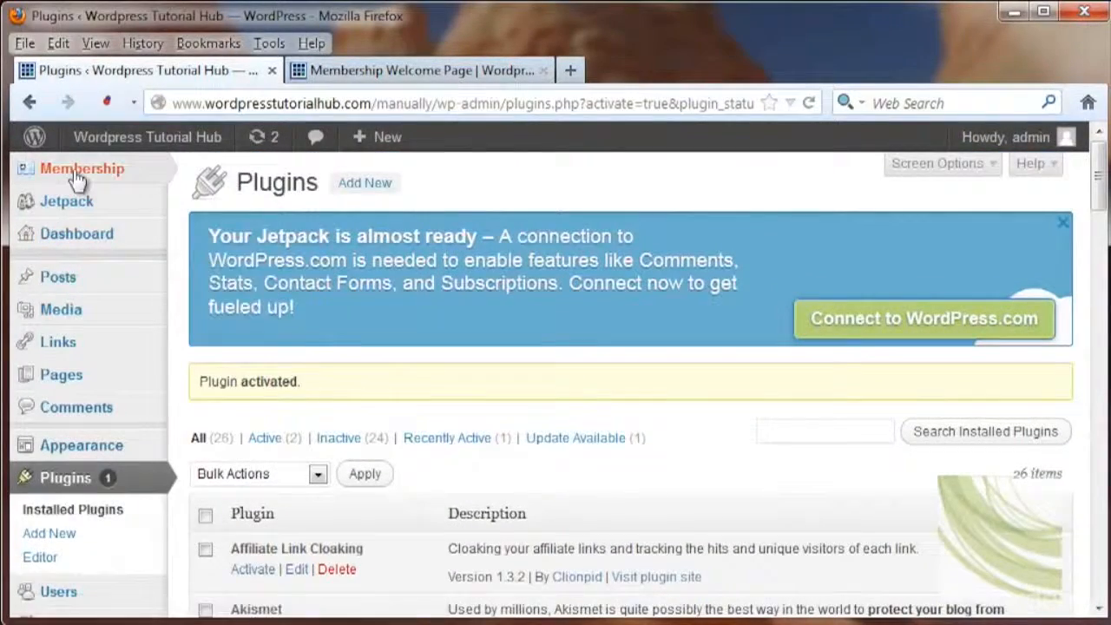
pyautogui.moveTo(79, 179)
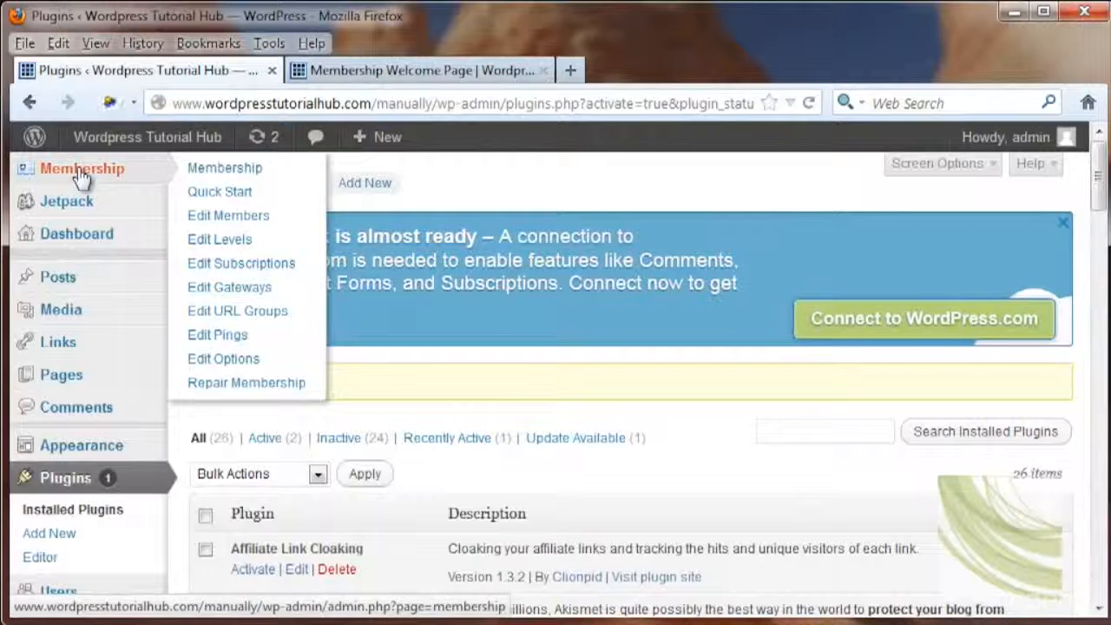
pyautogui.click(219, 192)
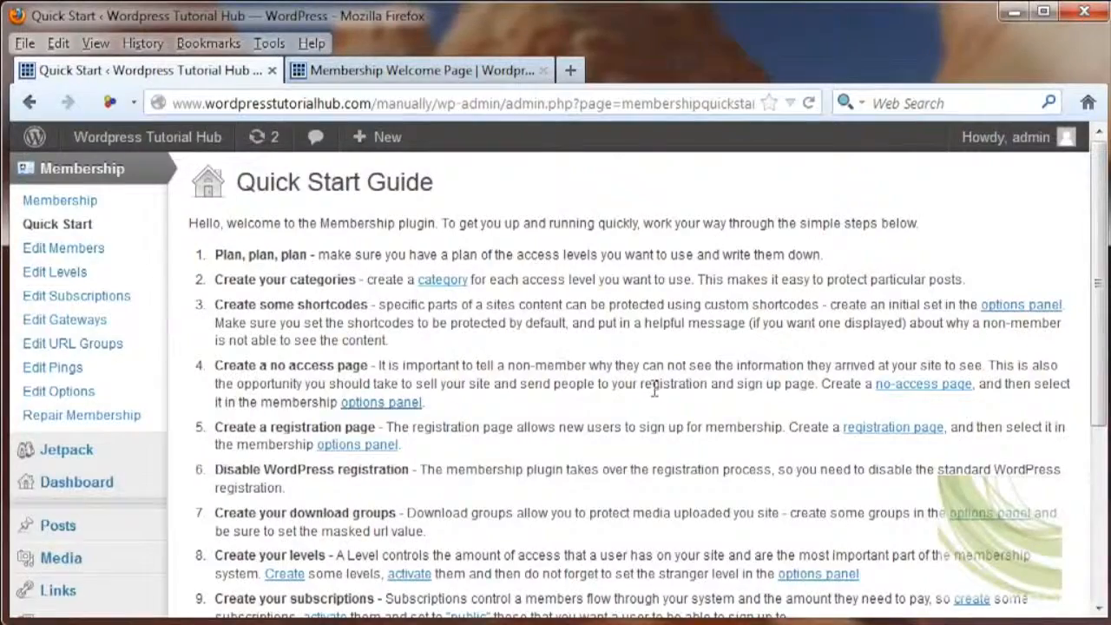
pyautogui.scroll(-5, 572, 447)
pyautogui.scroll(5, 583, 425)
# Step: Enable the membership plugin from the Membership dashboard
pyautogui.click(32, 202)
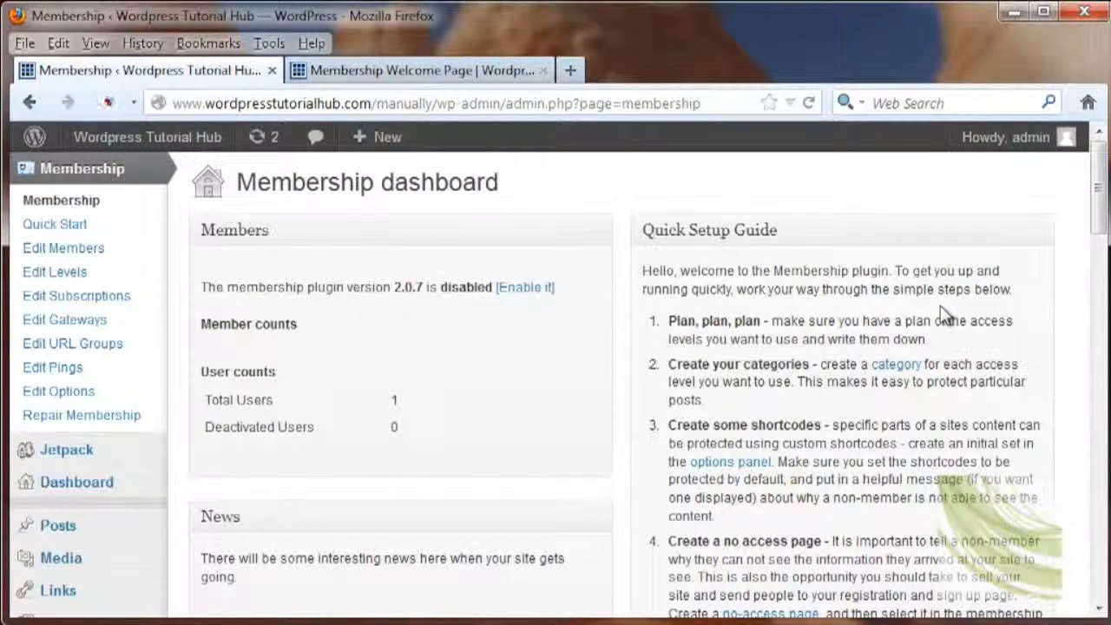
pyautogui.click(540, 298)
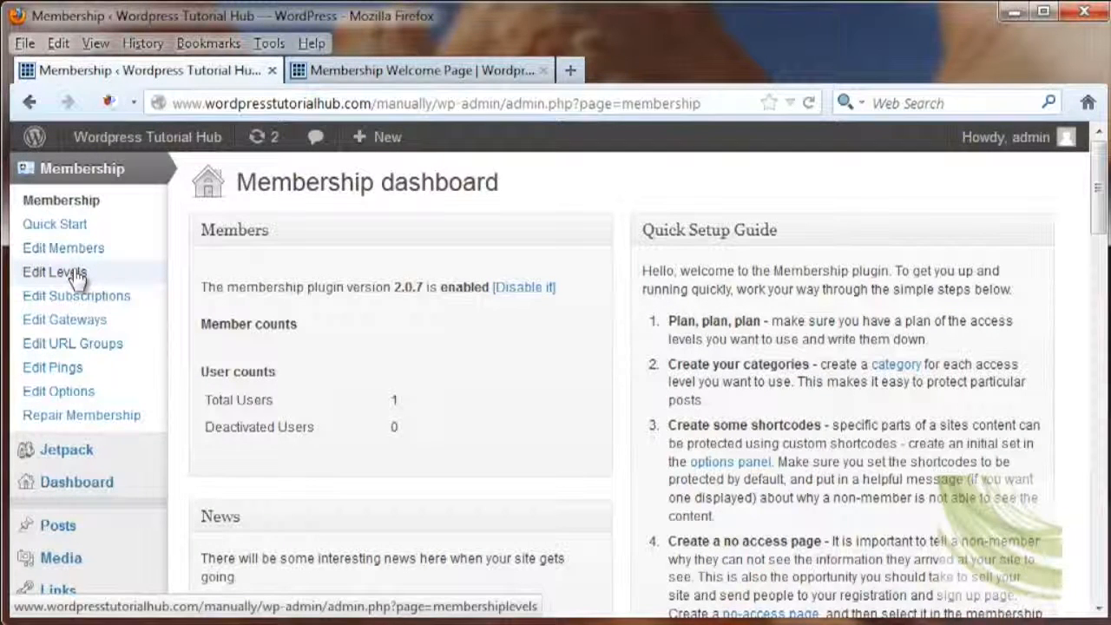
pyautogui.click(75, 391)
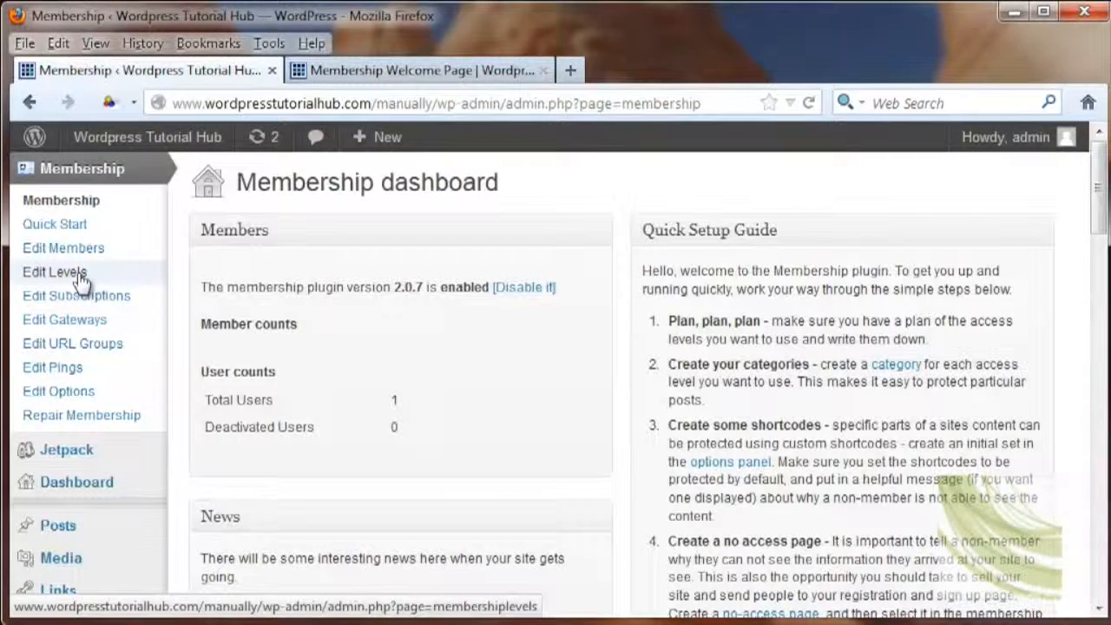
# Step: Create a new membership level and title it "Gold Level"
pyautogui.click(83, 276)
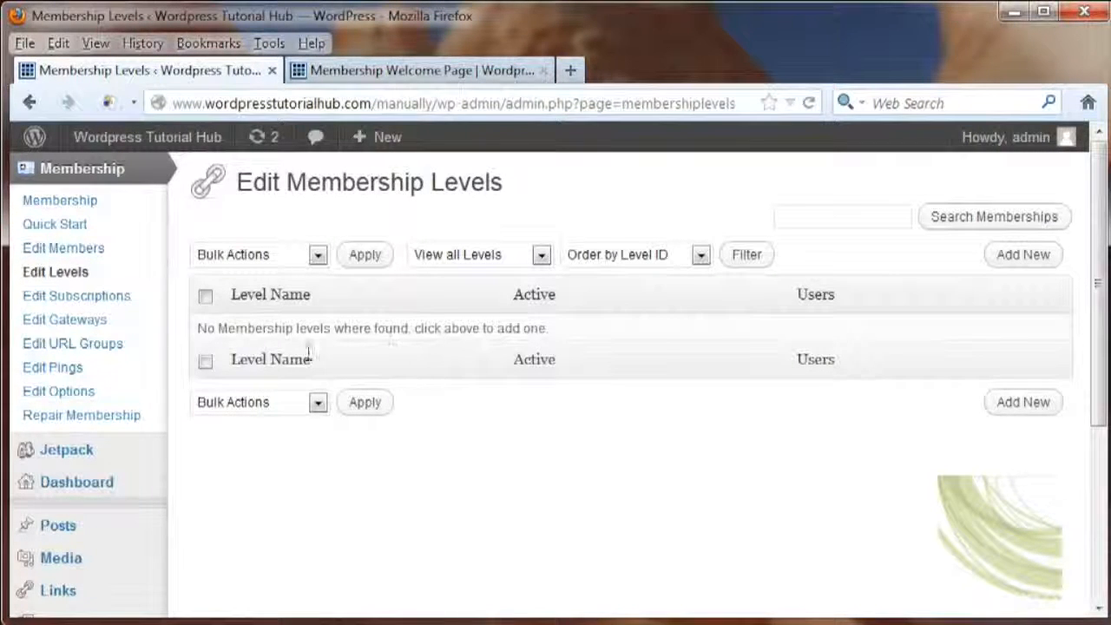
pyautogui.click(1035, 258)
pyautogui.moveTo(354, 301); pyautogui.dragTo(207, 301)
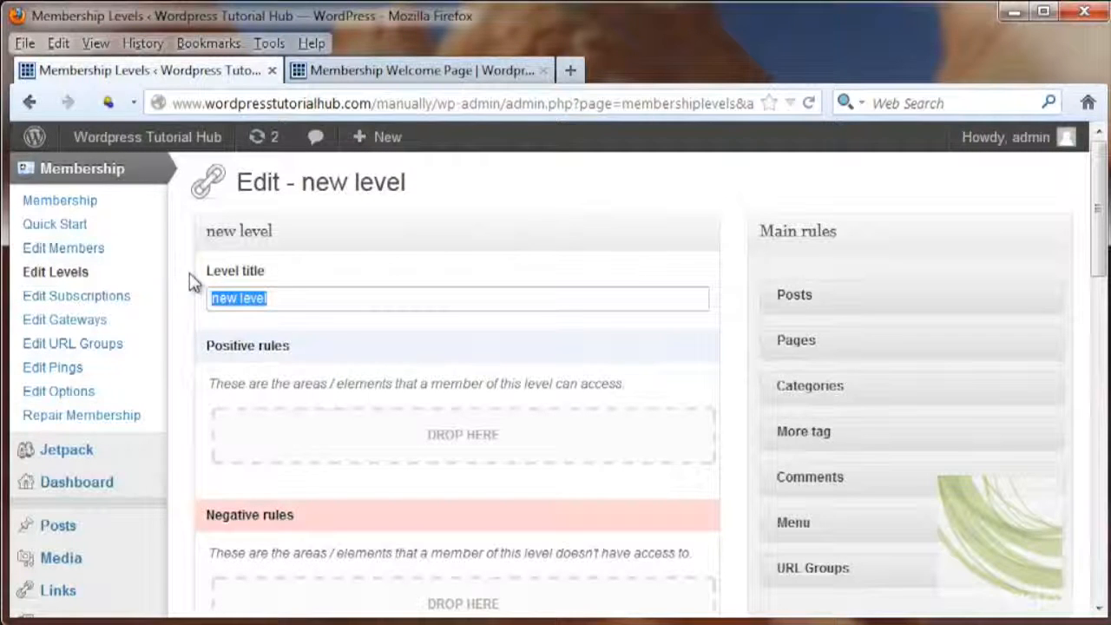
pyautogui.write('Gold Level')
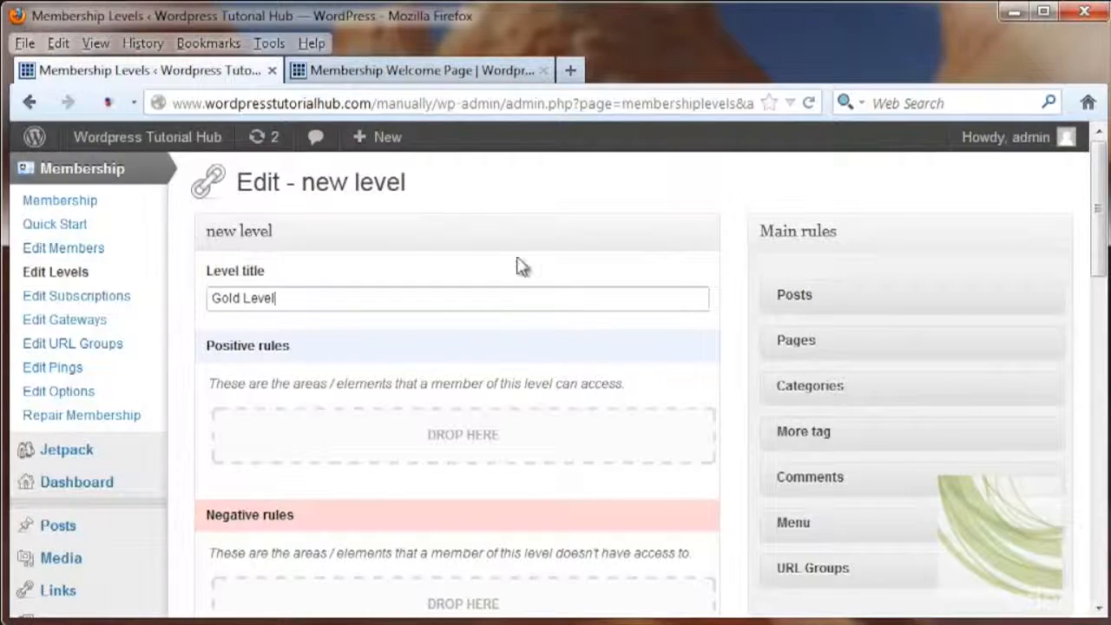
# Step: Add the Posts, Pages, Categories, Comments, Menu and URL Groups rules to Gold Level's positive rules
pyautogui.scroll(-3, 532, 271)
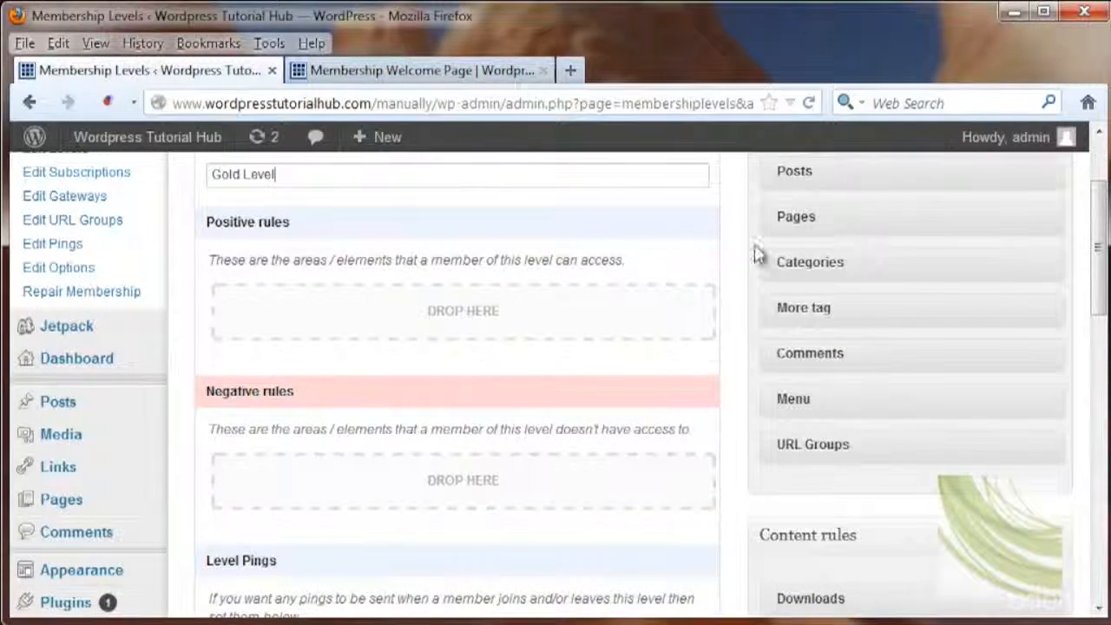
pyautogui.scroll(3, 833, 265)
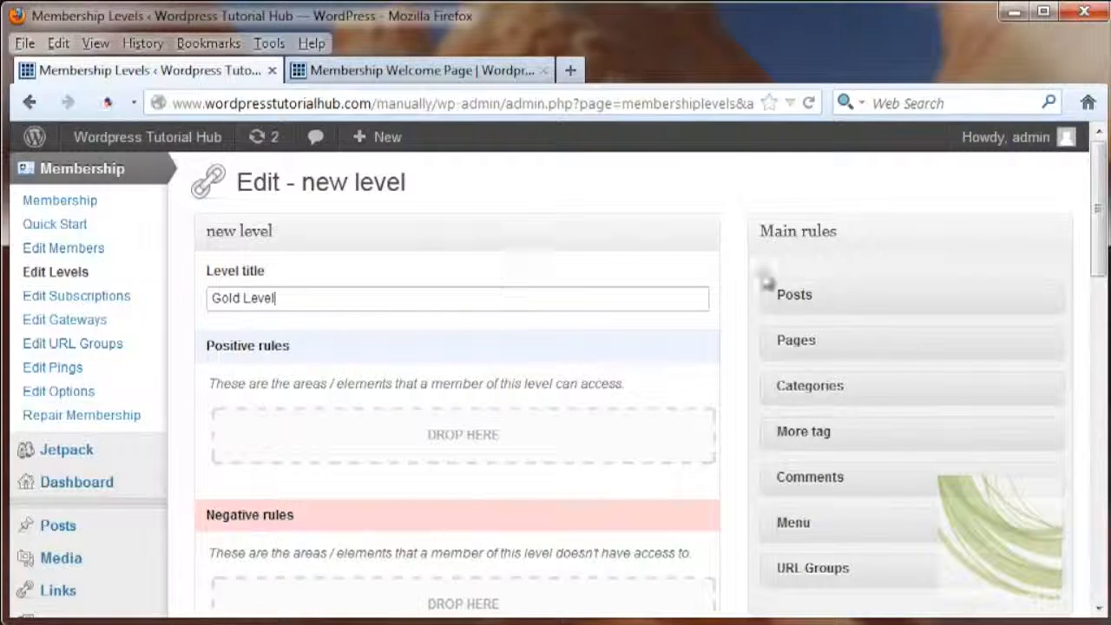
pyautogui.moveTo(784, 296); pyautogui.dragTo(434, 434)
pyautogui.moveTo(811, 297); pyautogui.dragTo(495, 439)
pyautogui.moveTo(799, 295); pyautogui.dragTo(424, 434)
pyautogui.moveTo(816, 344); pyautogui.dragTo(469, 442)
pyautogui.moveTo(792, 341); pyautogui.dragTo(523, 421)
pyautogui.moveTo(788, 342); pyautogui.dragTo(461, 431)
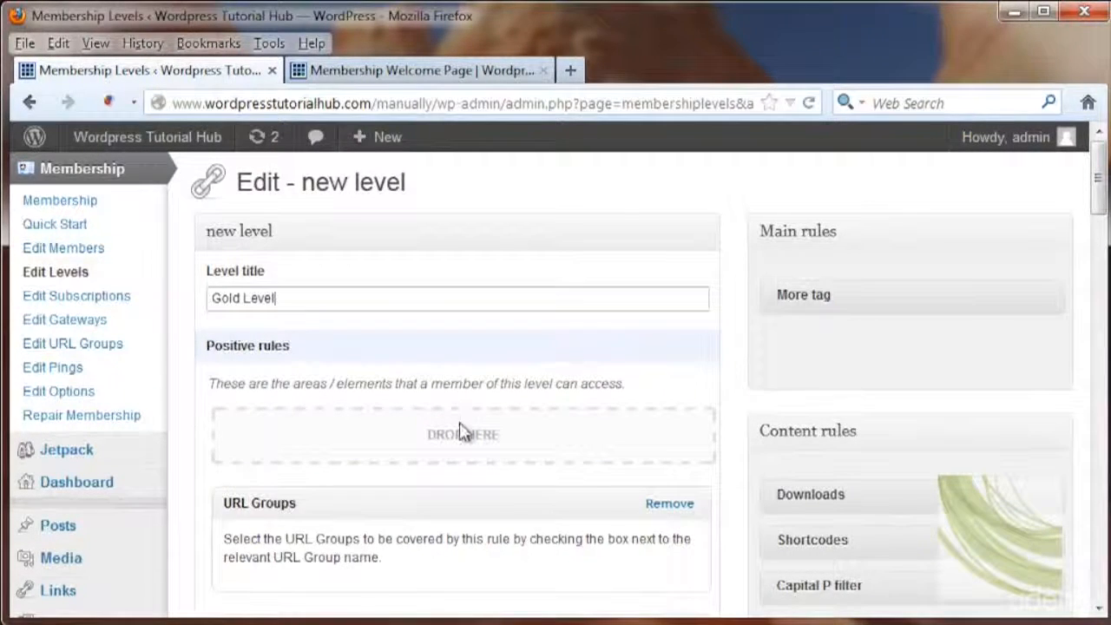
# Step: In Gold Level's positive rules, select every page from Thank You page through Sample Page, and all posts
pyautogui.scroll(-3, 469, 313)
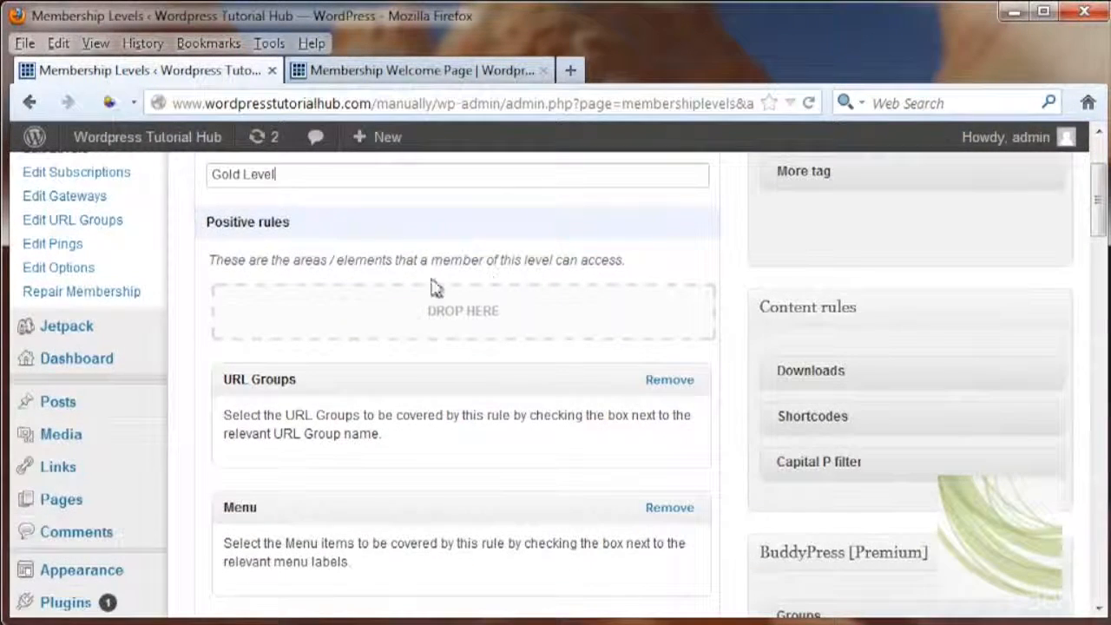
pyautogui.scroll(-8, 469, 447)
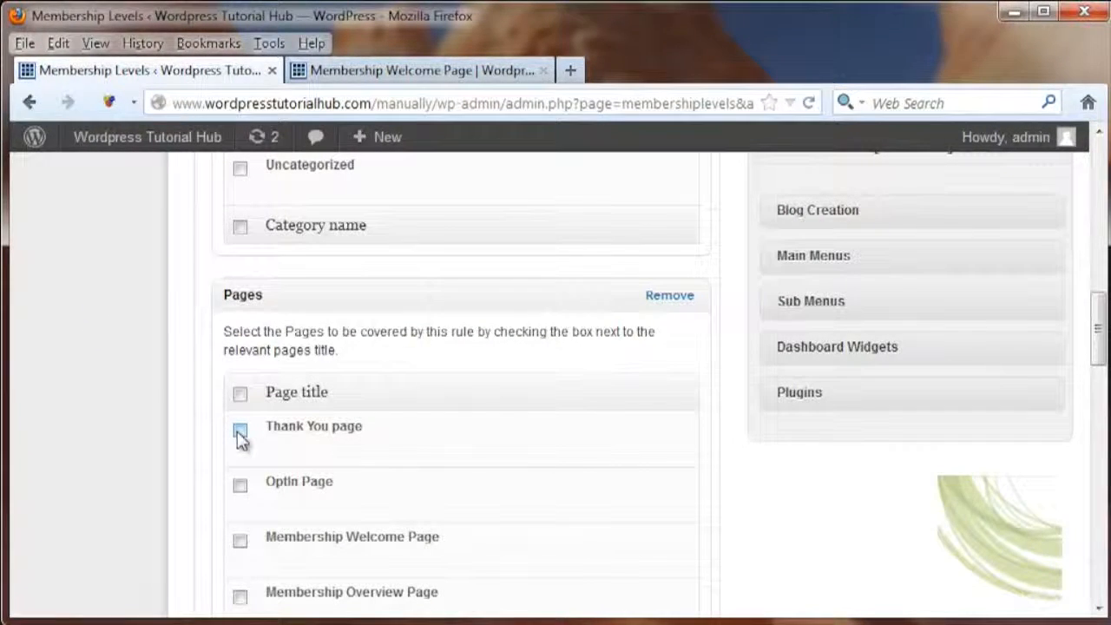
pyautogui.click(240, 432)
pyautogui.click(241, 486)
pyautogui.scroll(-3, 278, 469)
pyautogui.click(241, 295)
pyautogui.click(240, 408)
pyautogui.click(240, 462)
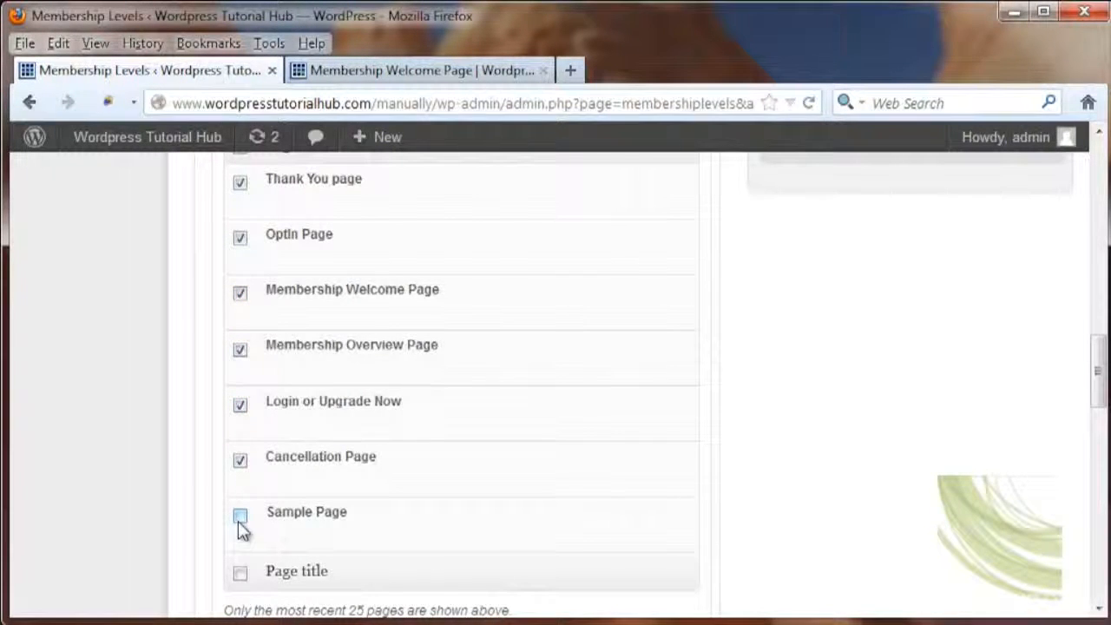
pyautogui.scroll(-3, 434, 503)
pyautogui.click(239, 394)
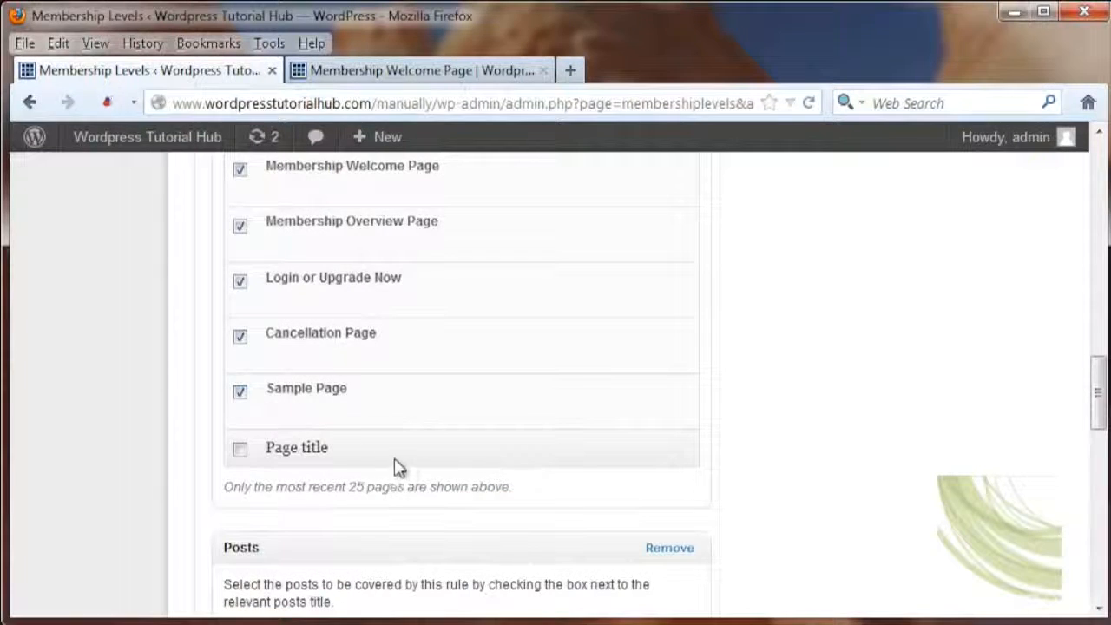
pyautogui.scroll(-5, 399, 468)
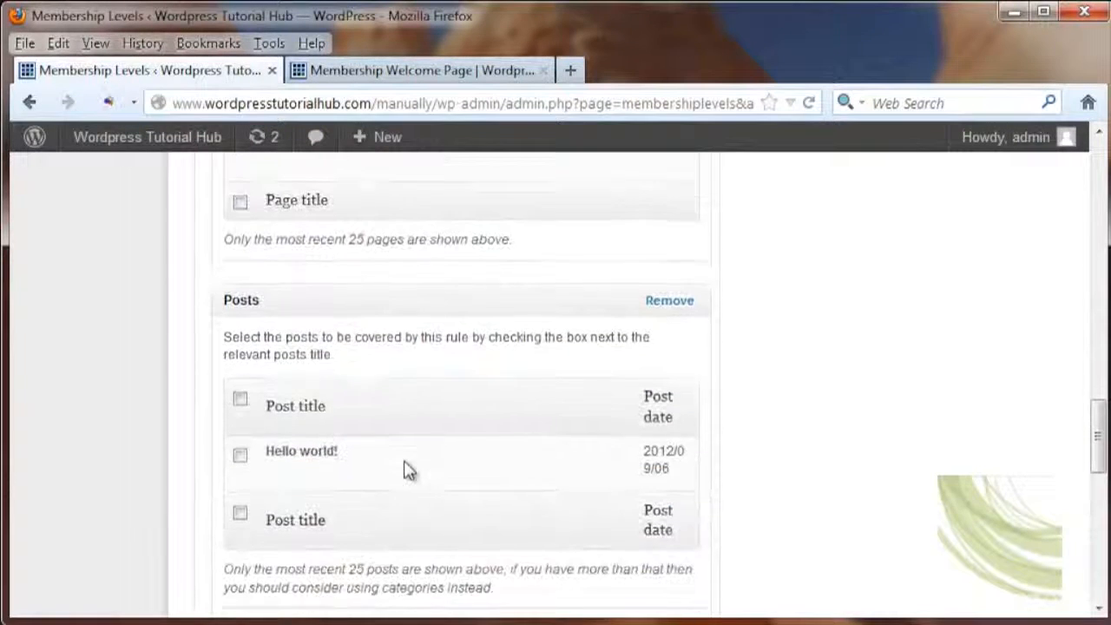
pyautogui.click(241, 399)
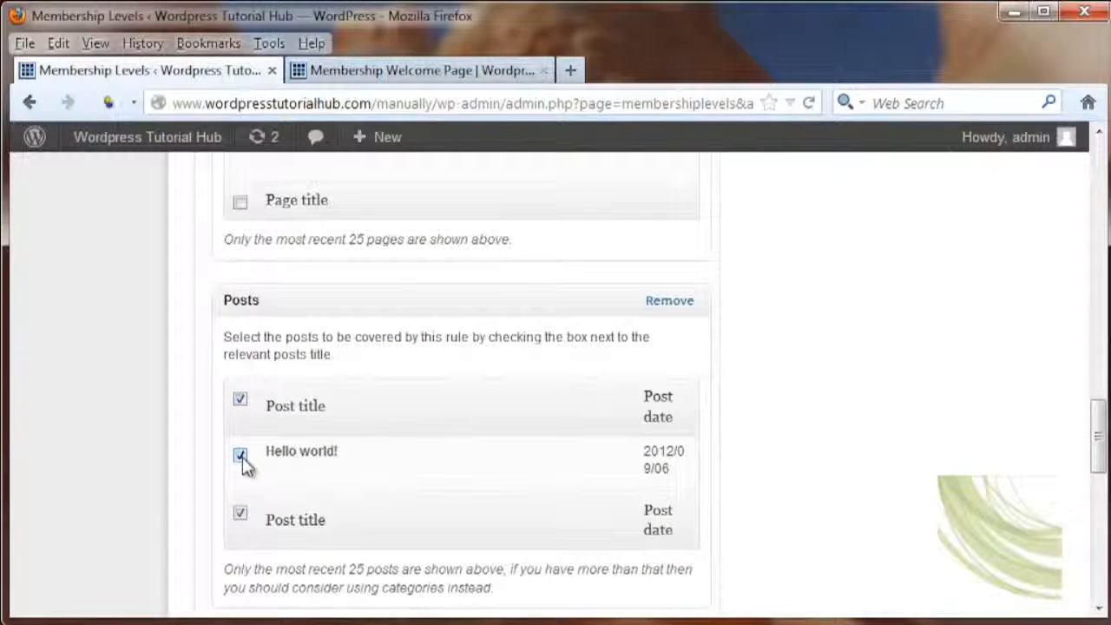
# Step: Set Gold Level's associated role to Administrator, leaving negative rules and pings unset, and add the level
pyautogui.scroll(-5, 412, 473)
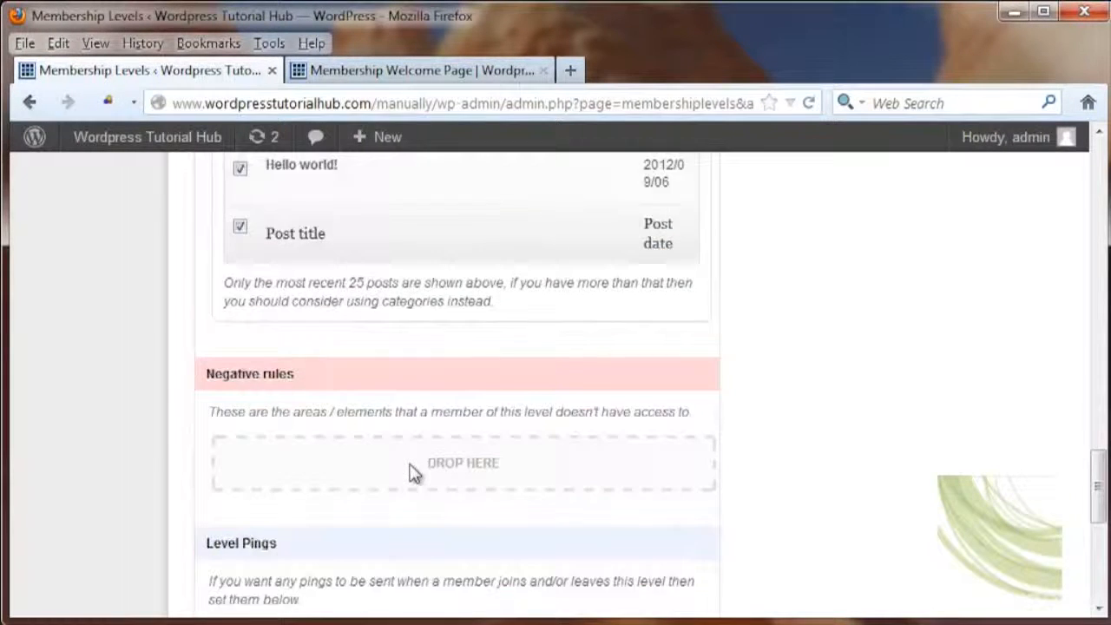
pyautogui.scroll(-2, 415, 473)
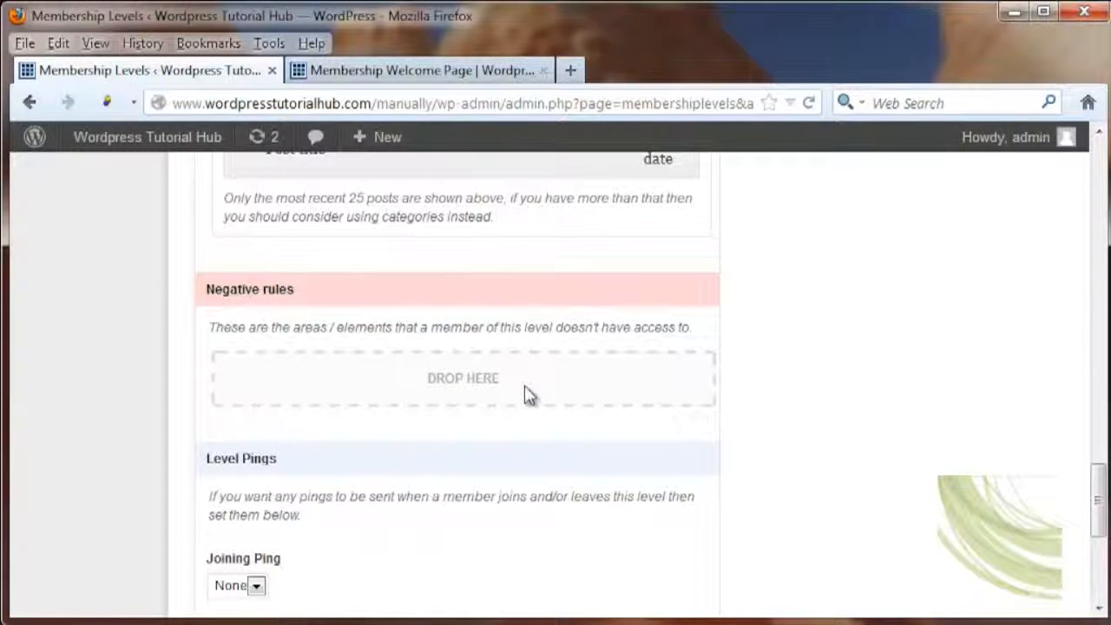
pyautogui.scroll(-3, 529, 395)
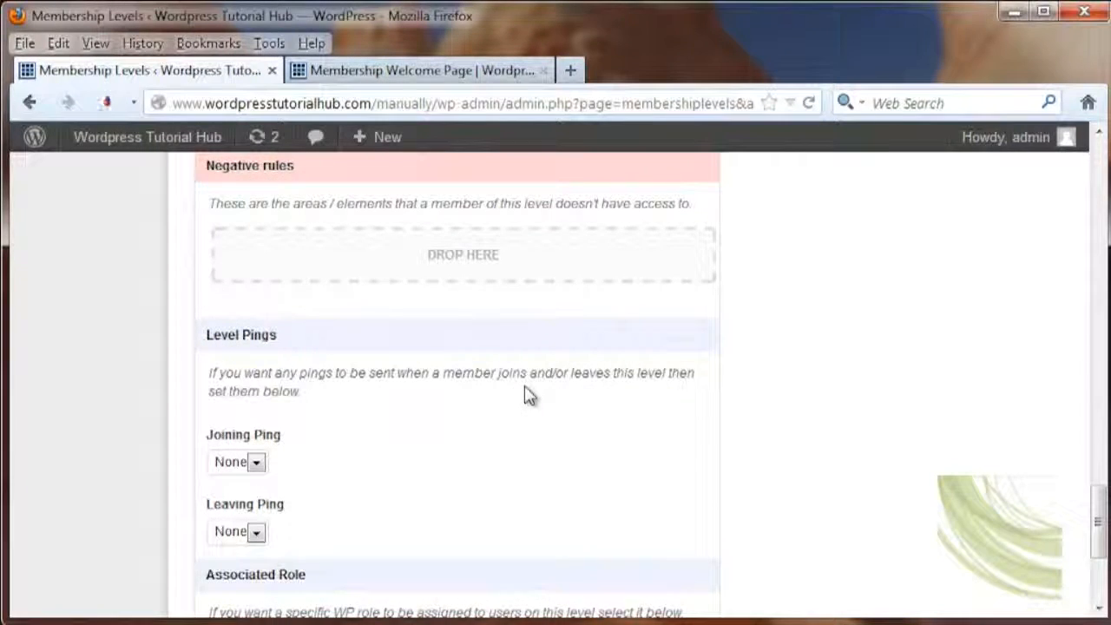
pyautogui.scroll(-3, 529, 395)
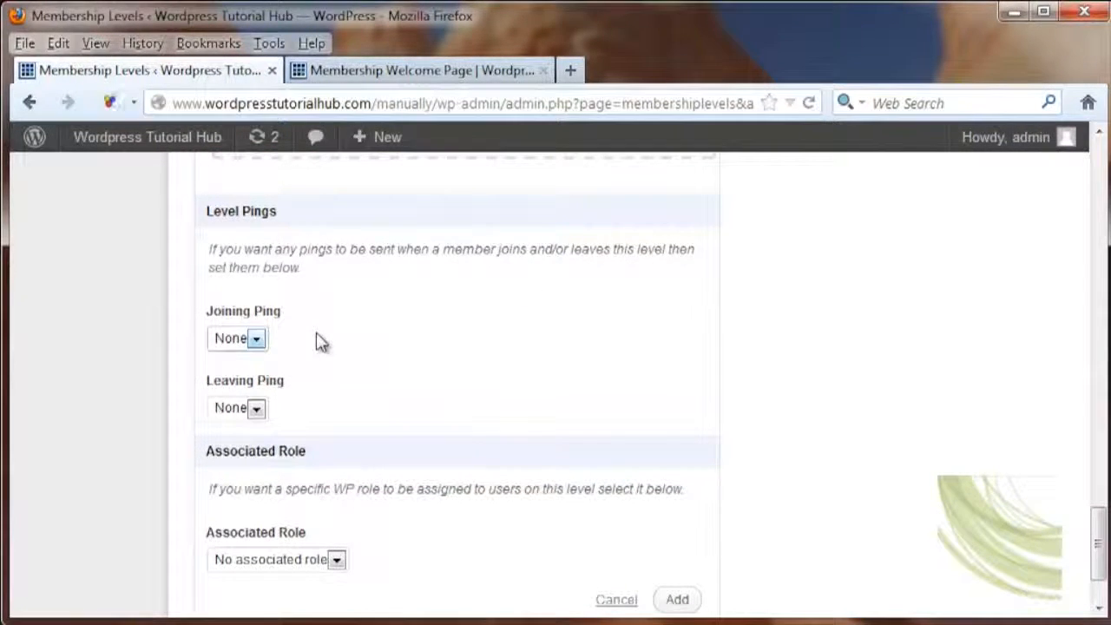
pyautogui.scroll(-3, 325, 391)
pyautogui.click(337, 460)
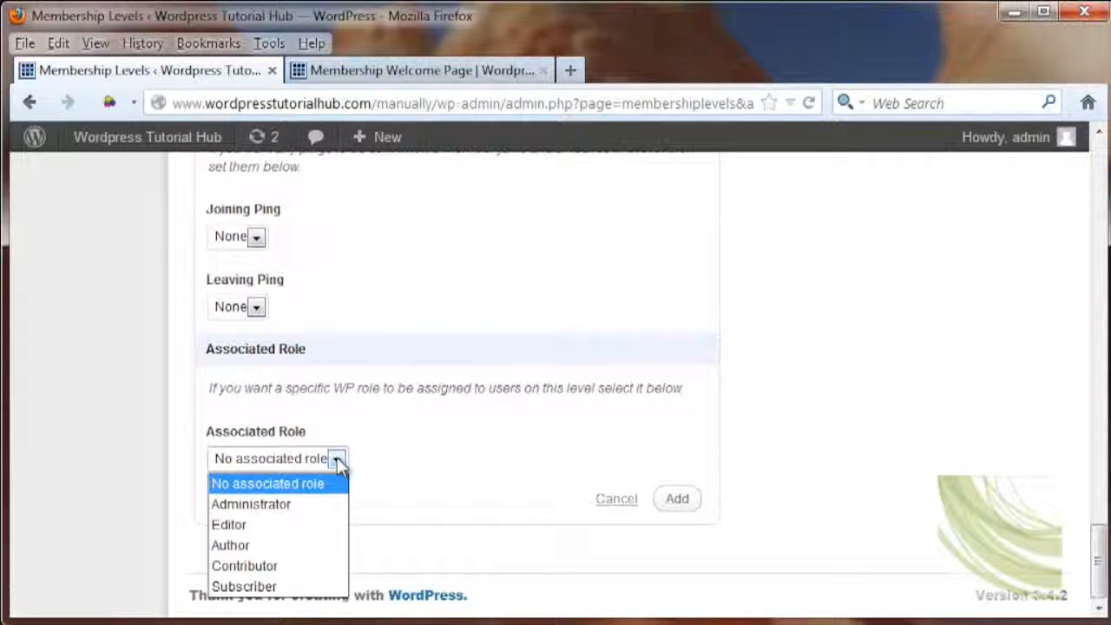
pyautogui.click(327, 507)
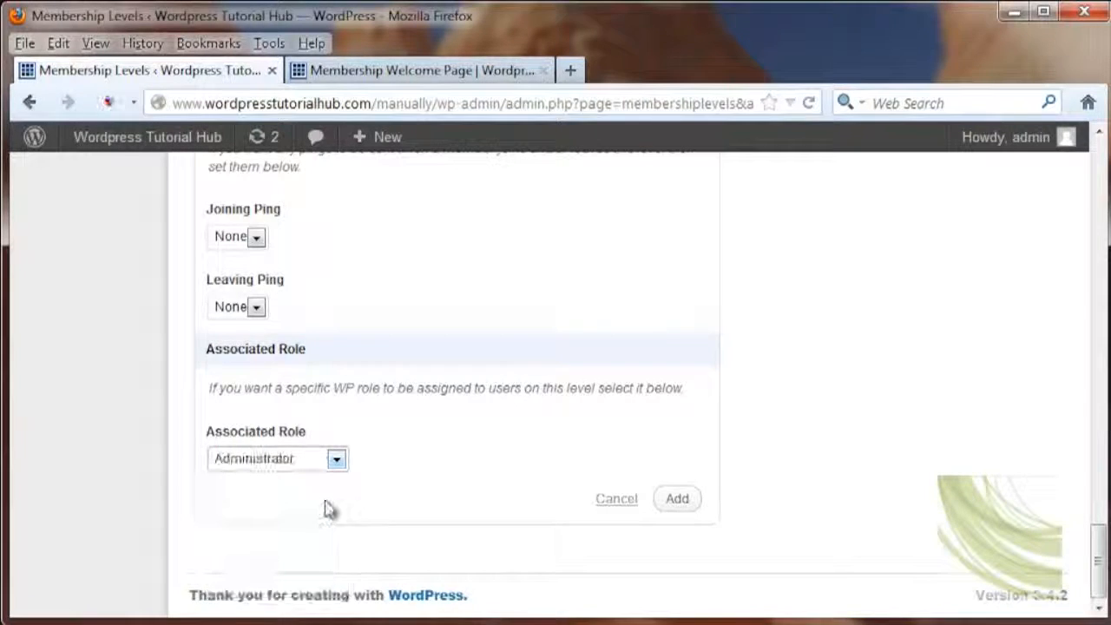
pyautogui.click(677, 500)
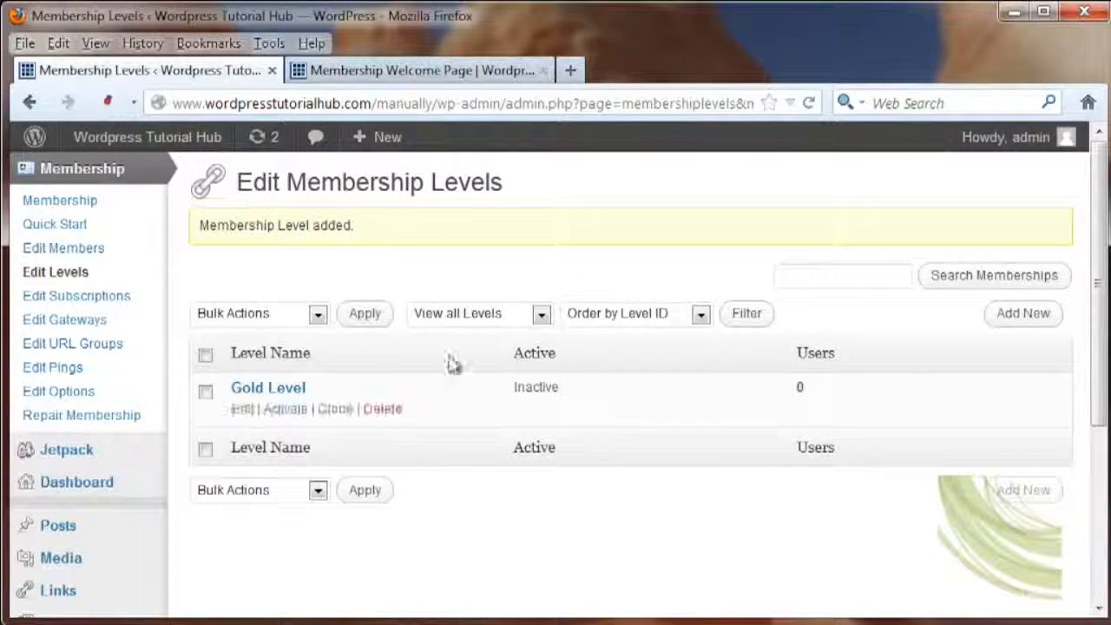
# Step: Start another new membership level and title it "Silver Level"
pyautogui.click(997, 317)
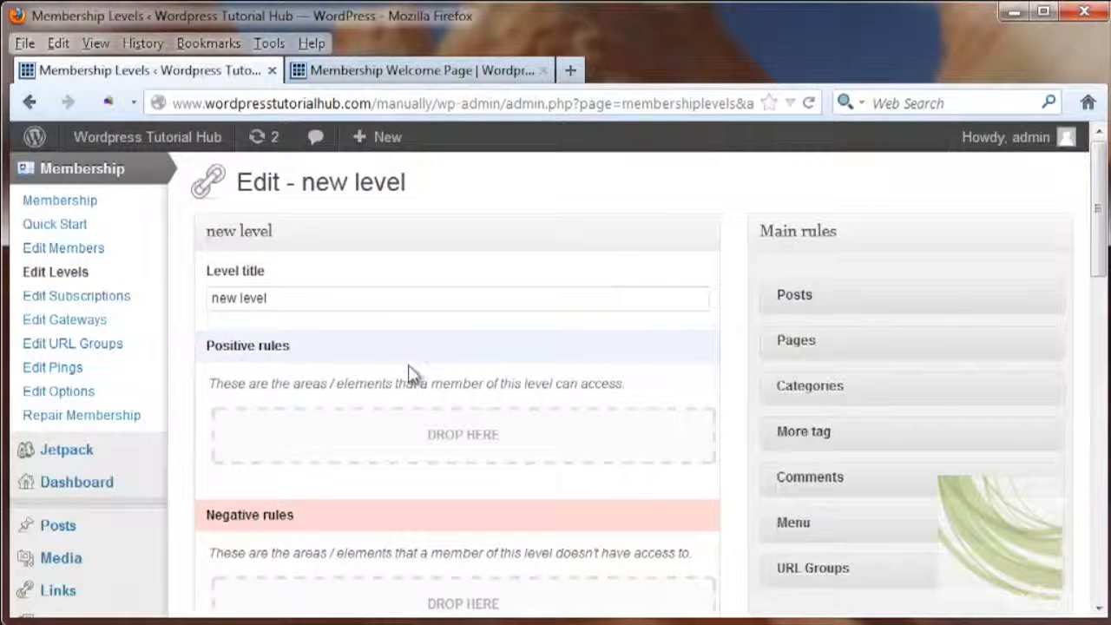
pyautogui.tripleClick(294, 308)
pyautogui.write('Silver')
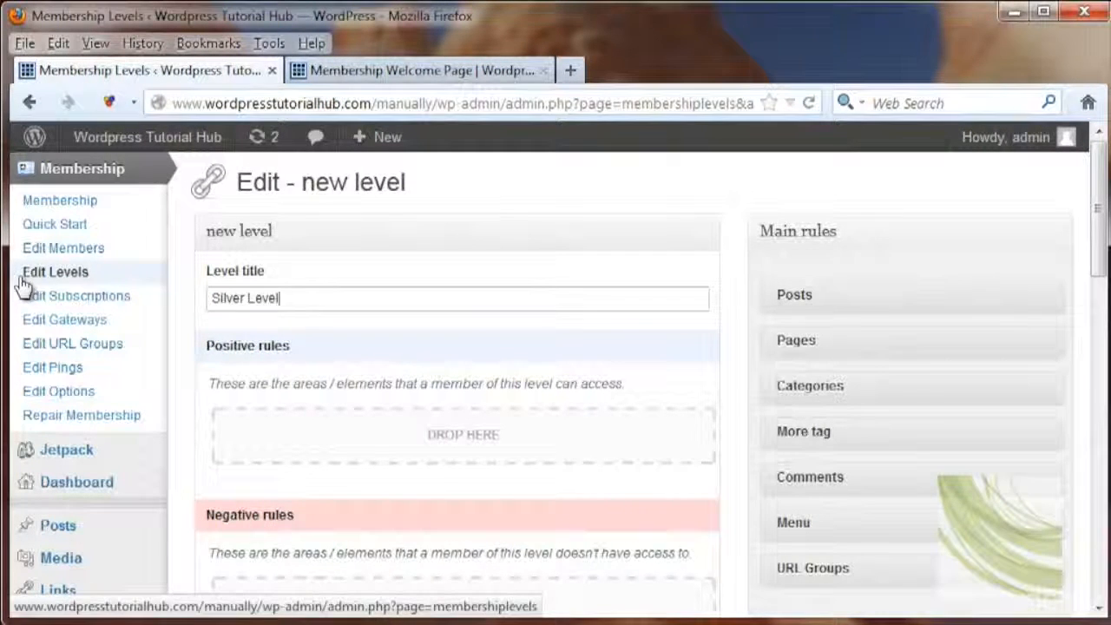
# Step: Add Posts, Pages and Shortcodes to Silver Level's positive rules, and Comments to its negative rules
pyautogui.moveTo(793, 304); pyautogui.dragTo(412, 423)
pyautogui.moveTo(808, 298); pyautogui.dragTo(434, 434)
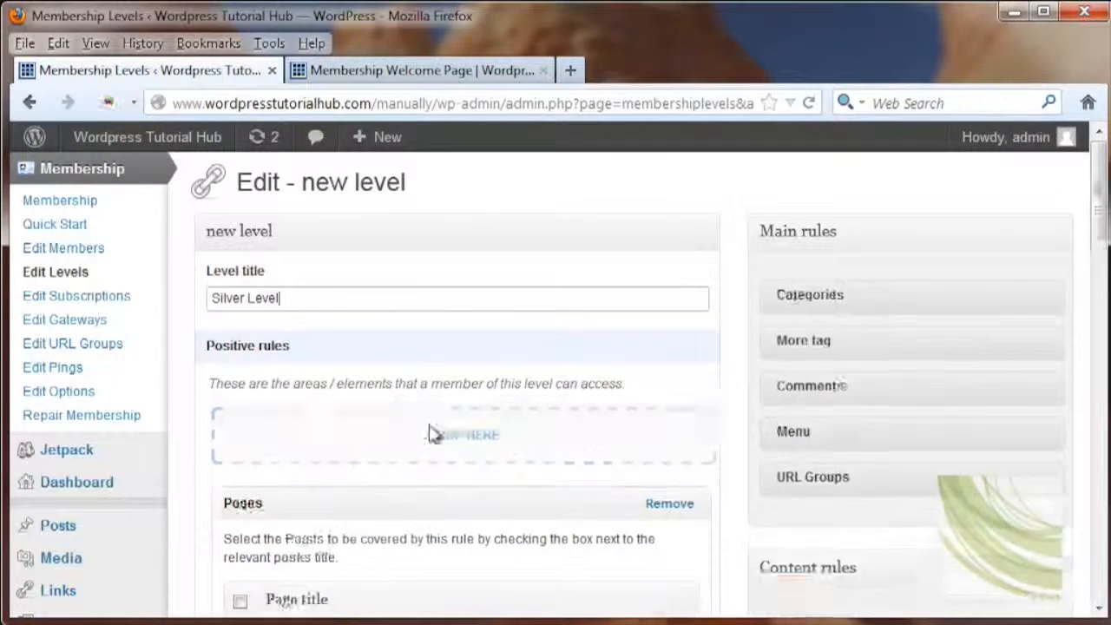
pyautogui.scroll(-3, 984, 443)
pyautogui.moveTo(748, 491); pyautogui.dragTo(421, 311)
pyautogui.moveTo(833, 508); pyautogui.dragTo(472, 310)
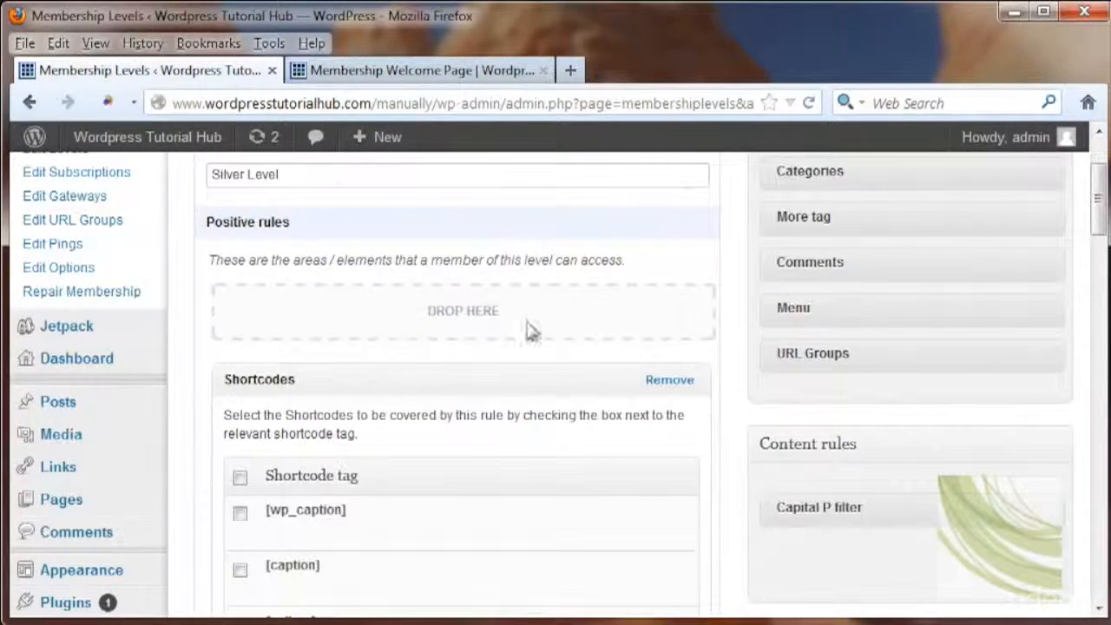
pyautogui.scroll(3, 818, 359)
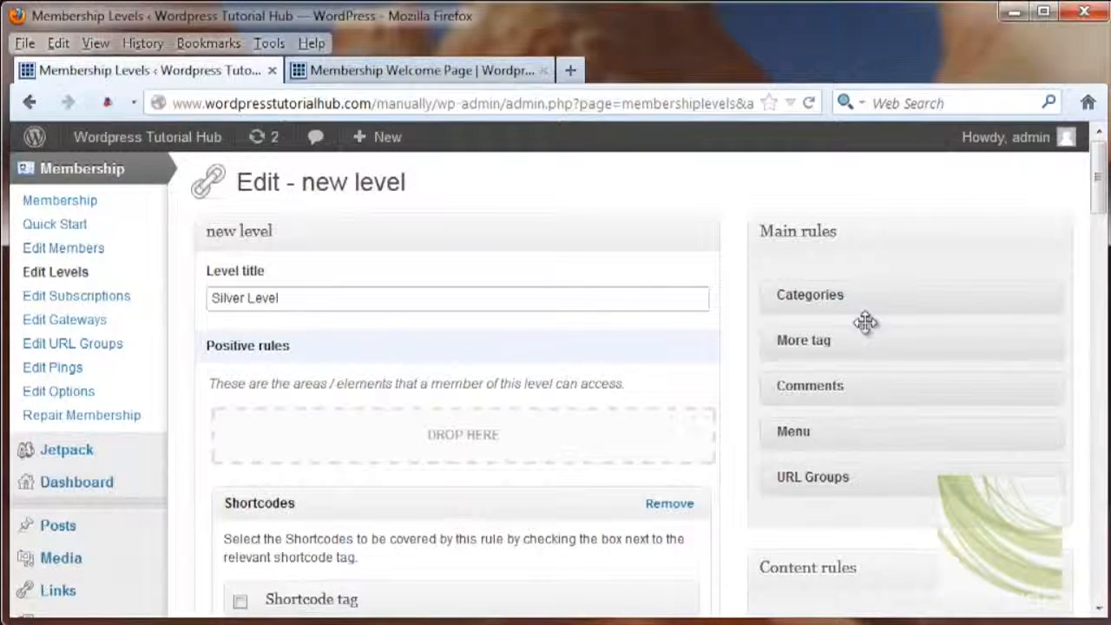
pyautogui.moveTo(842, 385); pyautogui.dragTo(463, 487)
# Step: In Silver Level's positive rules, select all shortcodes, all pages and all posts
pyautogui.scroll(15, 721, 465)
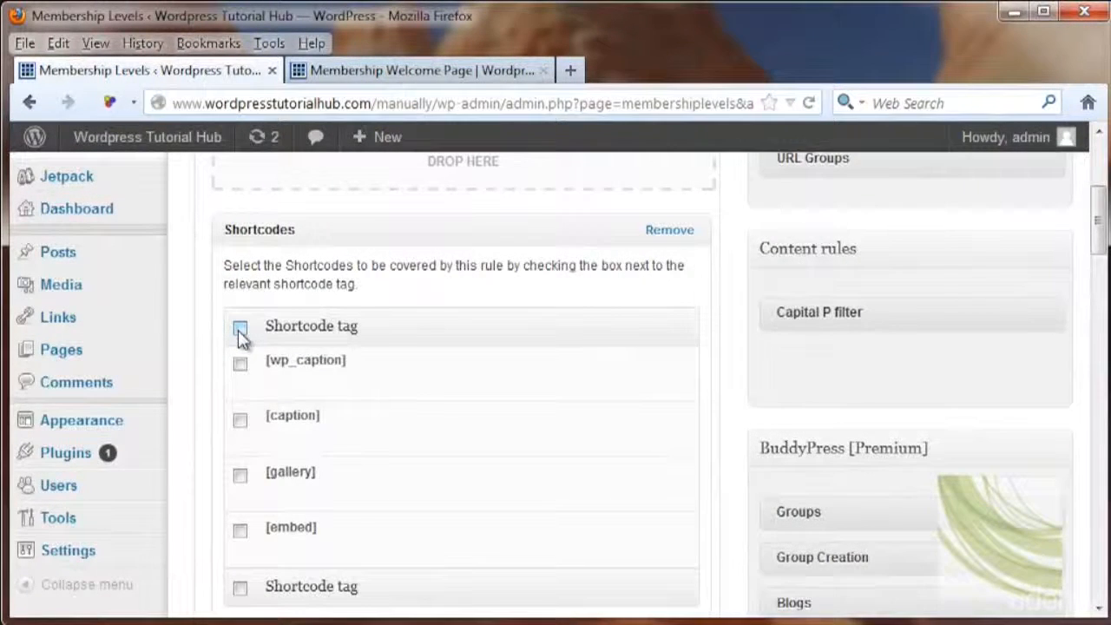
pyautogui.scroll(-5, 278, 330)
pyautogui.click(240, 260)
pyautogui.scroll(-5, 375, 347)
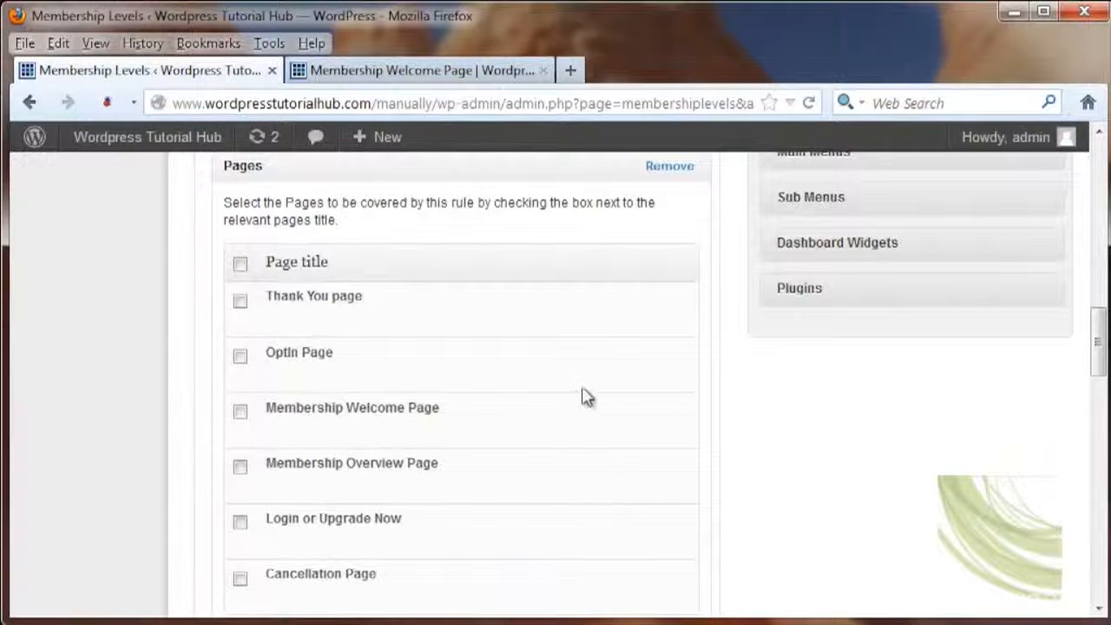
pyautogui.click(241, 267)
pyautogui.scroll(-5, 240, 286)
pyautogui.click(240, 269)
pyautogui.scroll(-6, 608, 434)
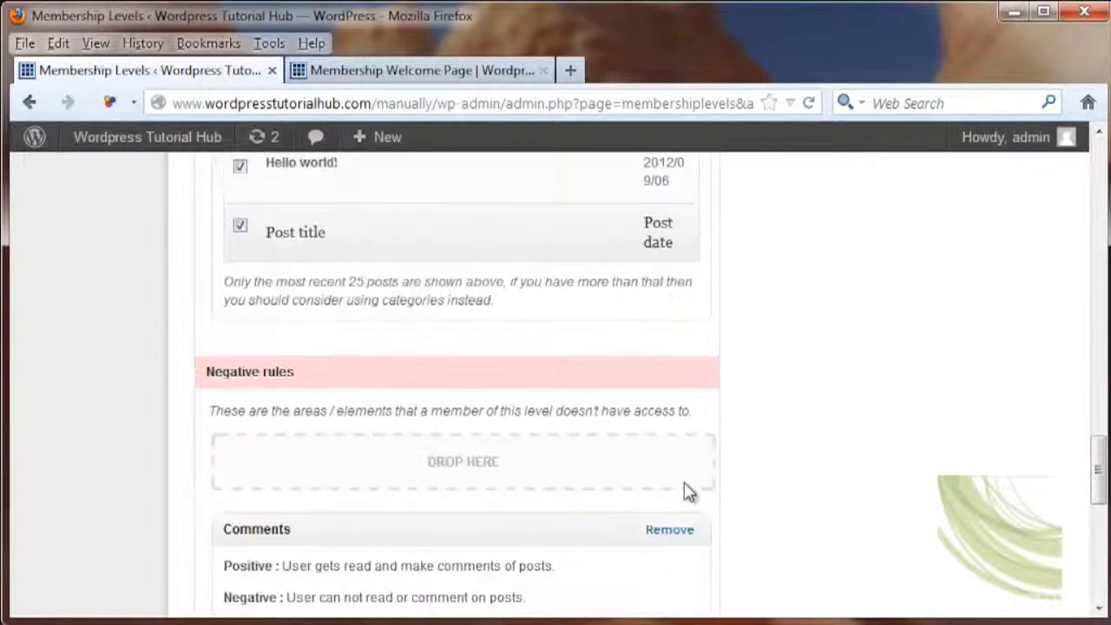
# Step: Set Silver Level's associated role to Editor, leaving its pings at None, and add the level
pyautogui.scroll(-3, 681, 471)
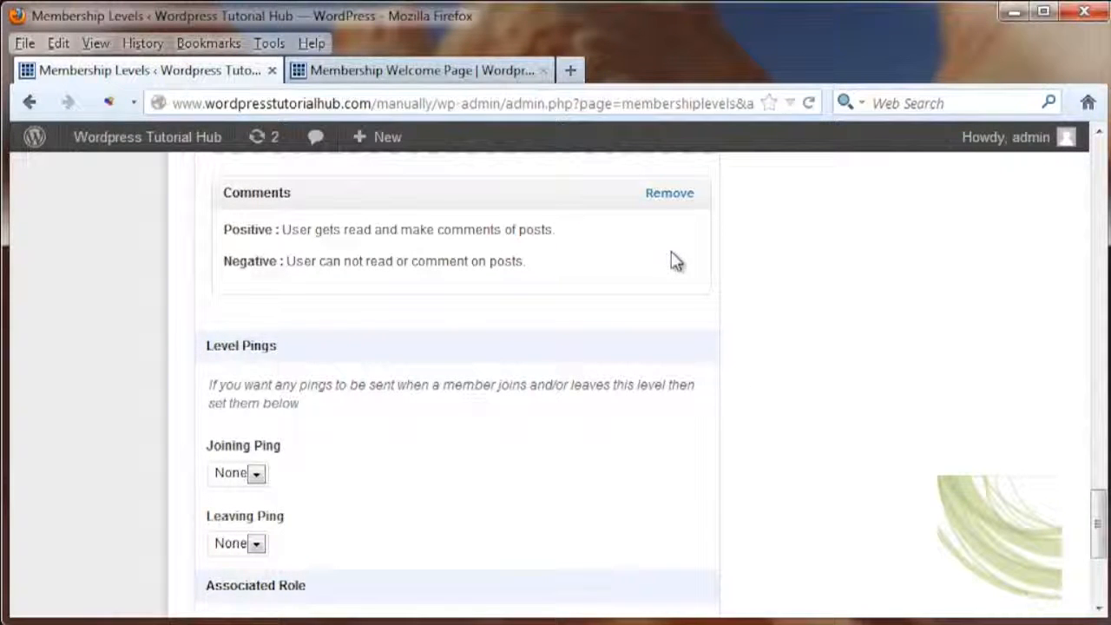
pyautogui.scroll(-3, 729, 308)
pyautogui.scroll(-2, 742, 320)
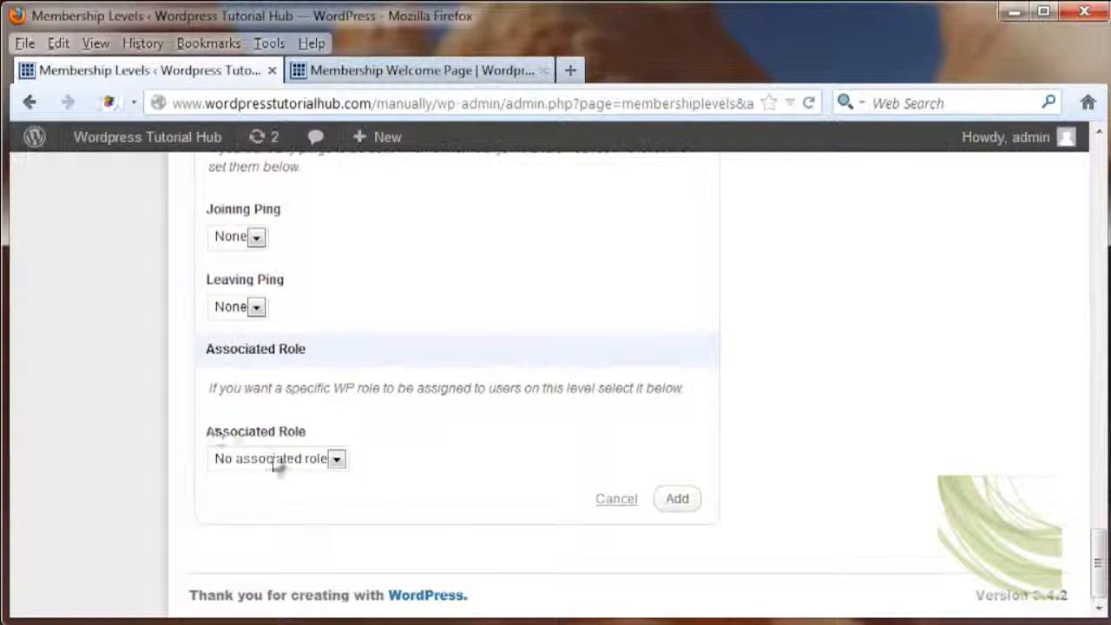
pyautogui.click(328, 462)
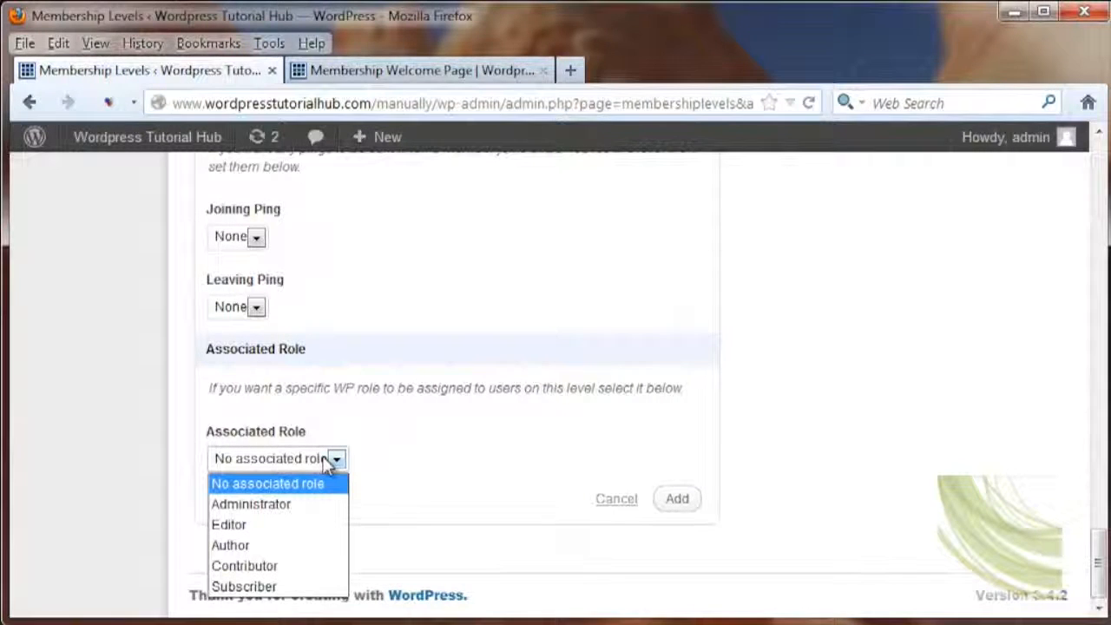
pyautogui.click(317, 524)
pyautogui.click(668, 498)
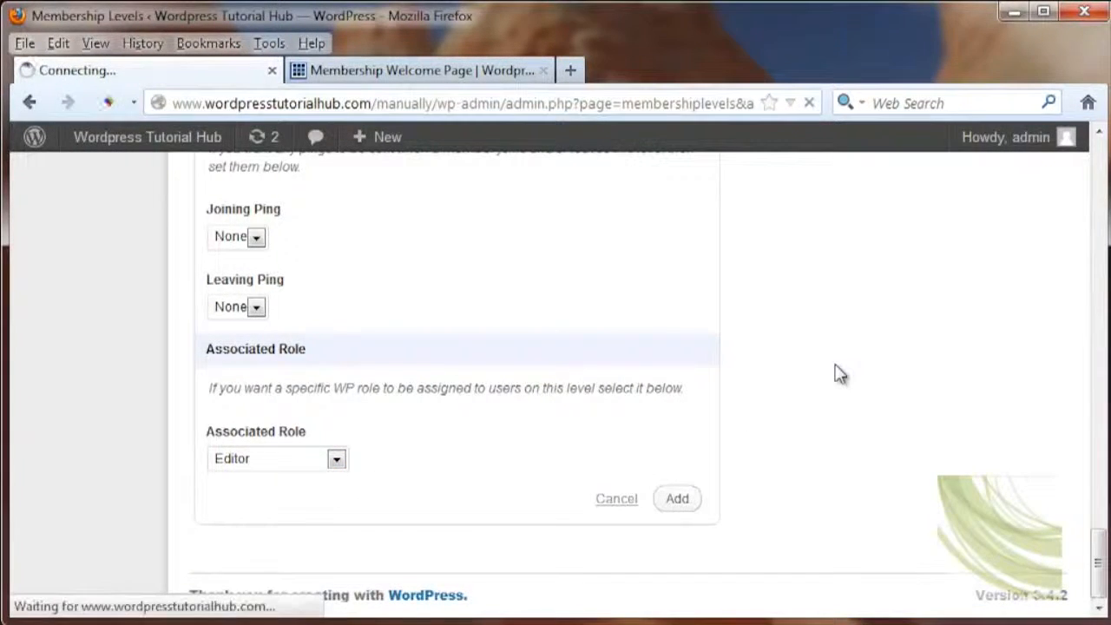
# Step: Start a new subscription plan named "Gold Subscriptions" with the description "These folks get the most content and the best of the site!"
pyautogui.click(94, 297)
pyautogui.click(1024, 255)
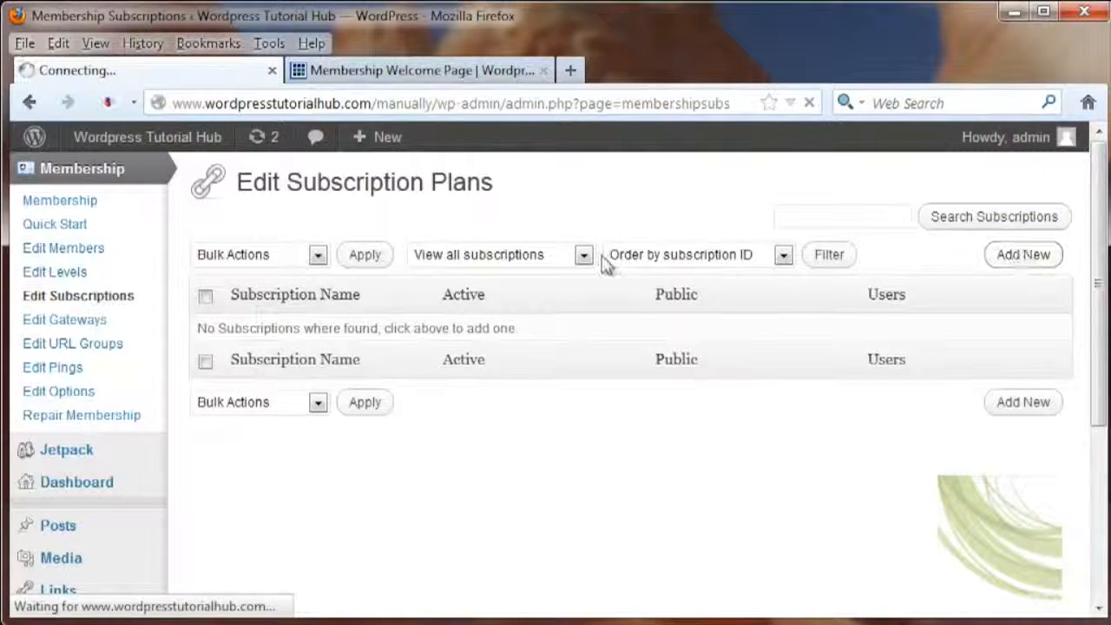
pyautogui.write('Gol')
pyautogui.write('d Subjec')
pyautogui.write('riptions')
pyautogui.moveTo(807, 295); pyautogui.dragTo(426, 384)
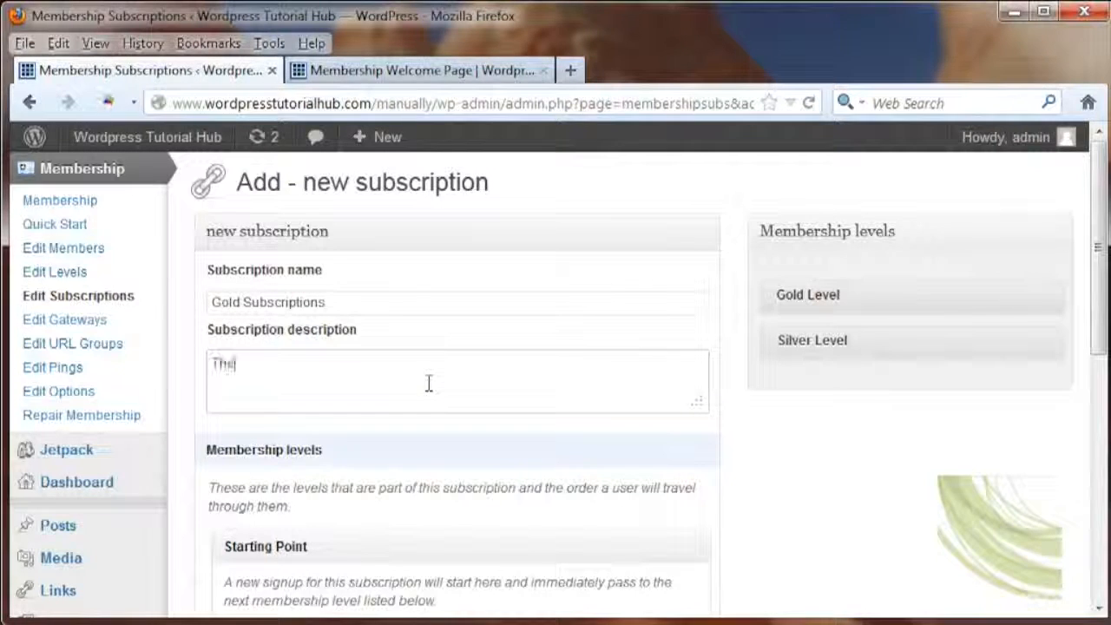
pyautogui.write('These folks get the most content li')
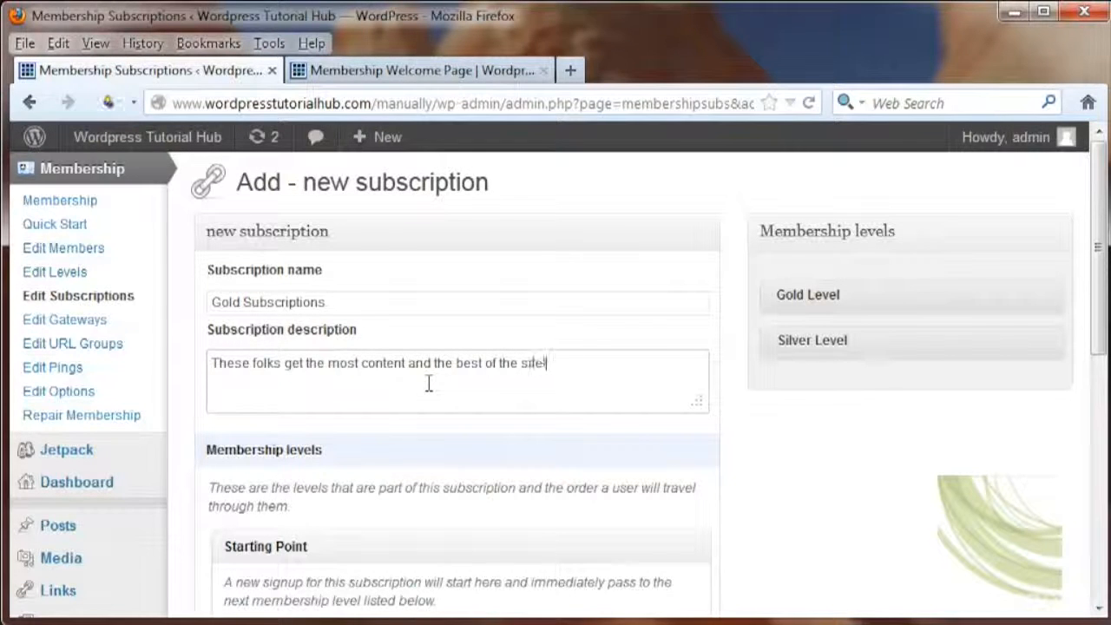
pyautogui.scroll(-5, 634, 441)
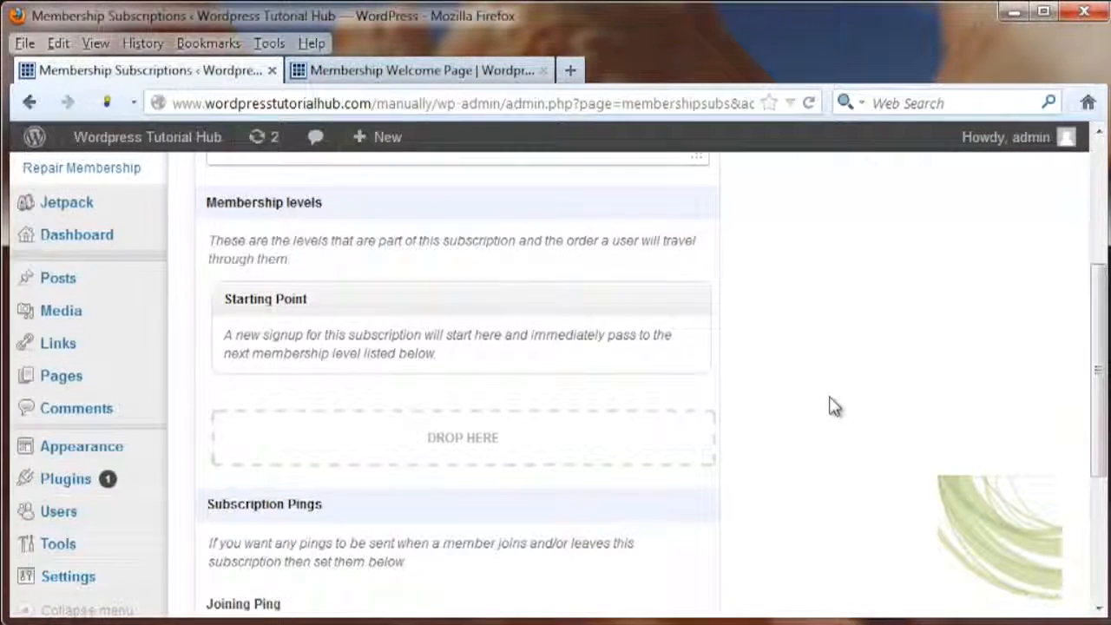
pyautogui.scroll(5, 830, 404)
pyautogui.scroll(-2, 807, 204)
pyautogui.moveTo(796, 173); pyautogui.dragTo(345, 565)
pyautogui.scroll(2, 781, 429)
pyautogui.scroll(-3, 781, 417)
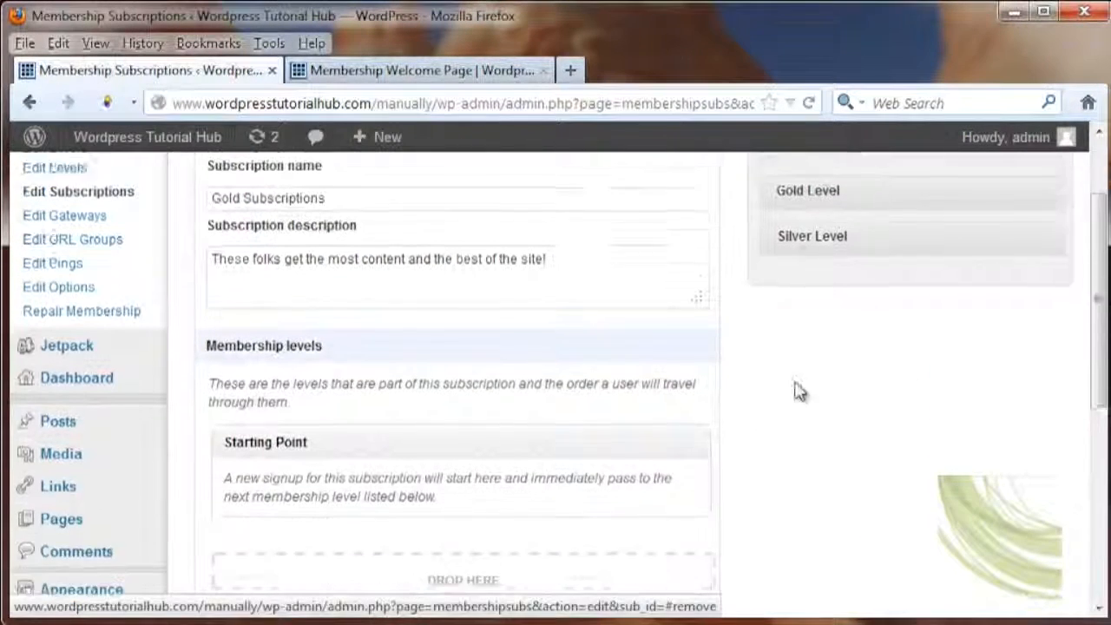
# Step: Add Silver Level as the first membership level after the subscription's starting point
pyautogui.moveTo(837, 217); pyautogui.dragTo(384, 560)
pyautogui.scroll(-6, 803, 528)
pyautogui.scroll(-3, 803, 512)
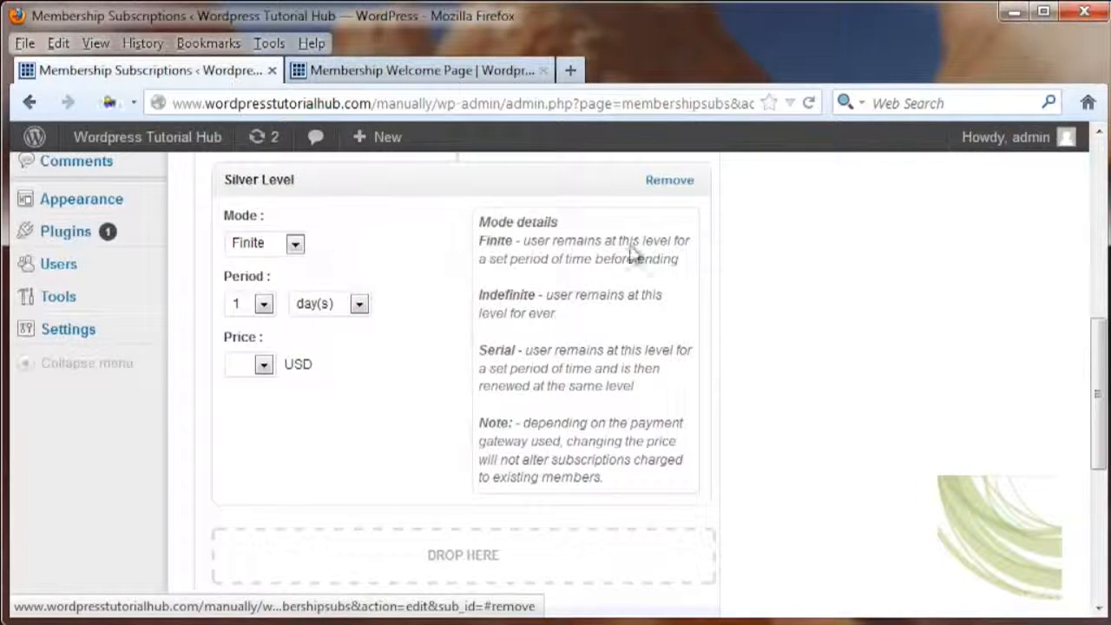
pyautogui.click(295, 244)
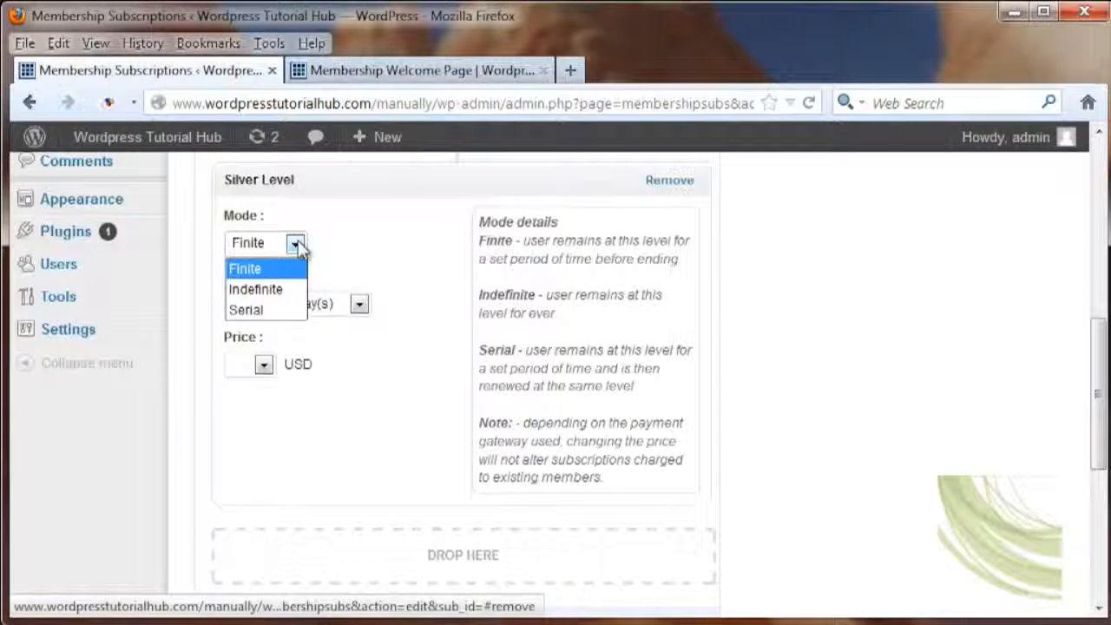
pyautogui.click(265, 310)
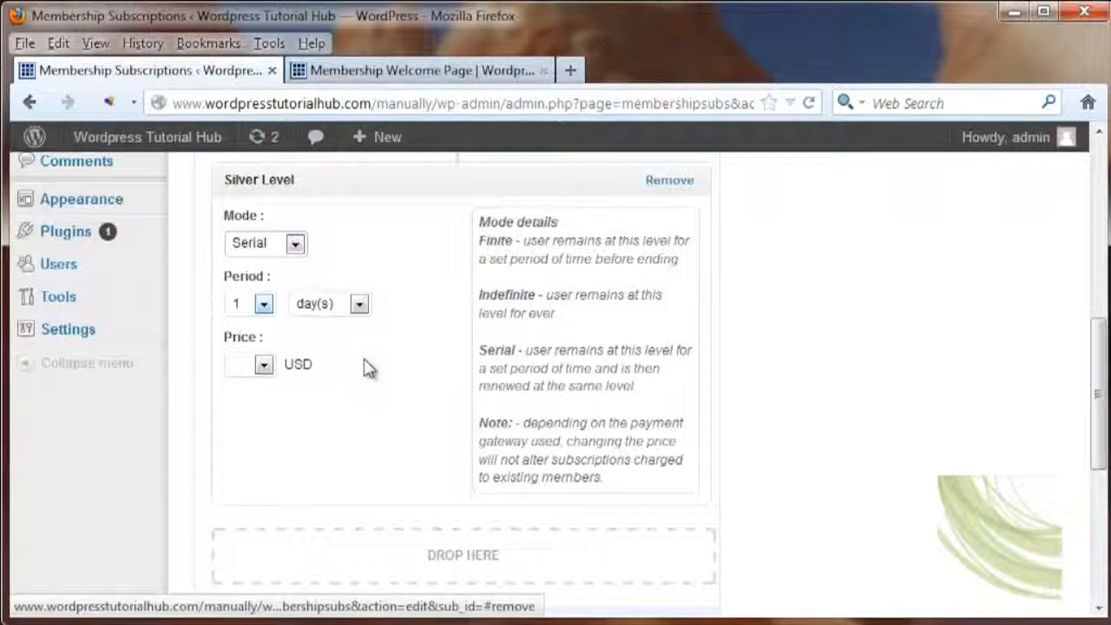
pyautogui.click(295, 246)
pyautogui.click(260, 269)
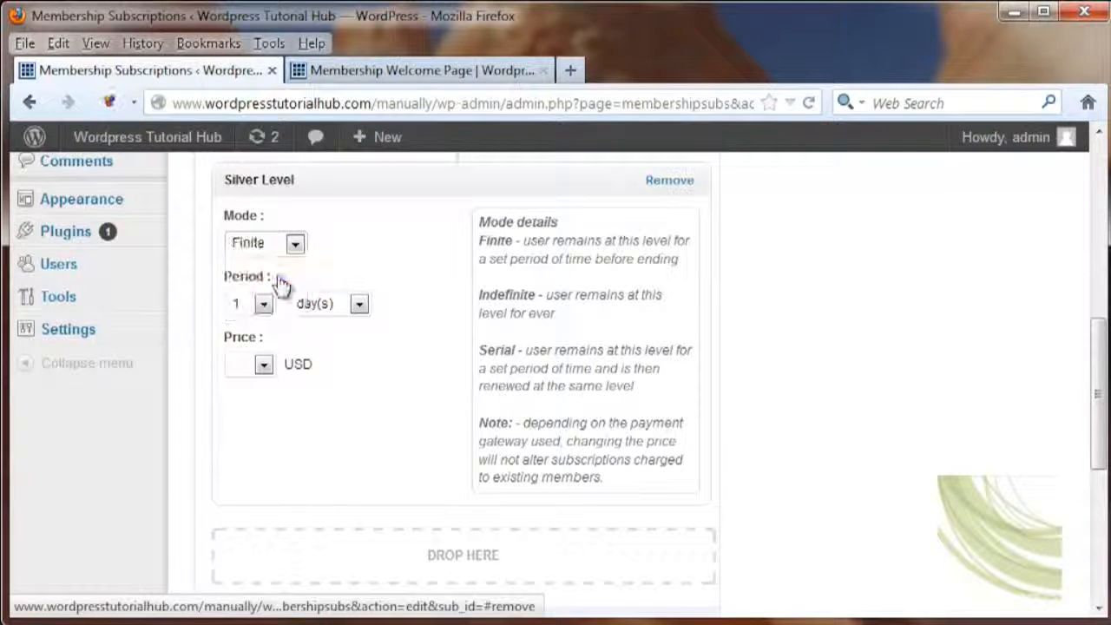
# Step: Set Silver Level's period in the subscription to 7 days and its price to 5 USD
pyautogui.click(262, 305)
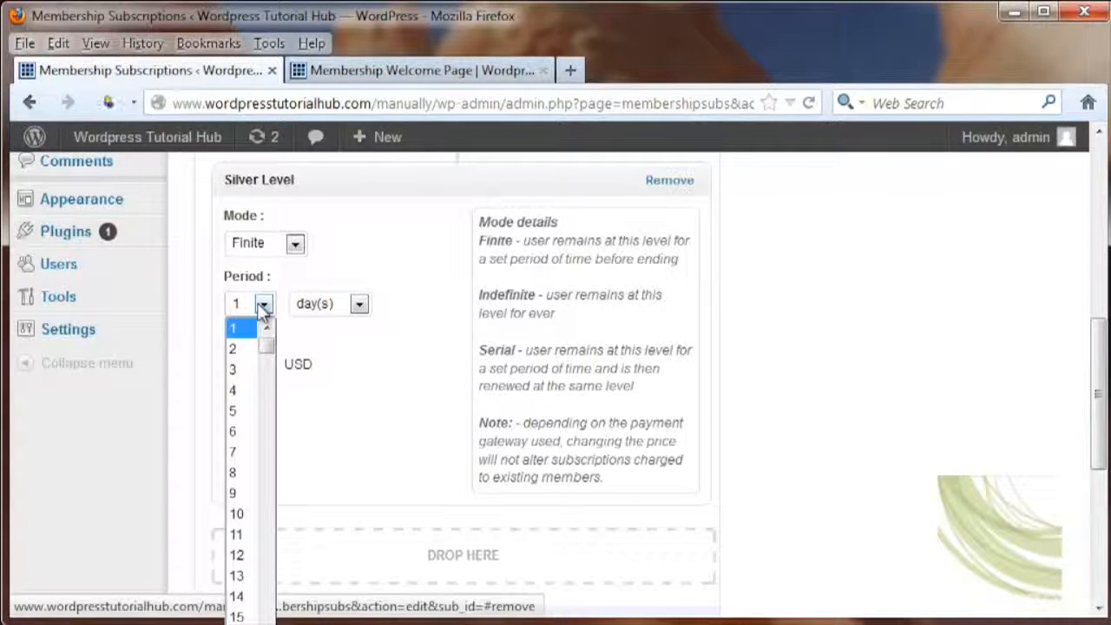
pyautogui.click(235, 452)
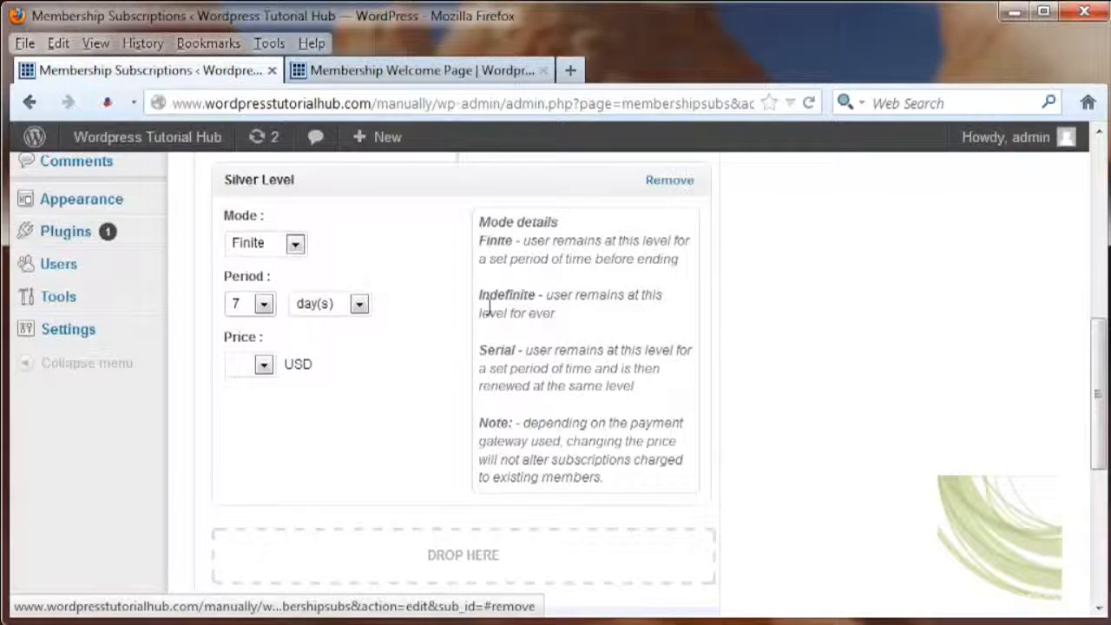
pyautogui.click(233, 369)
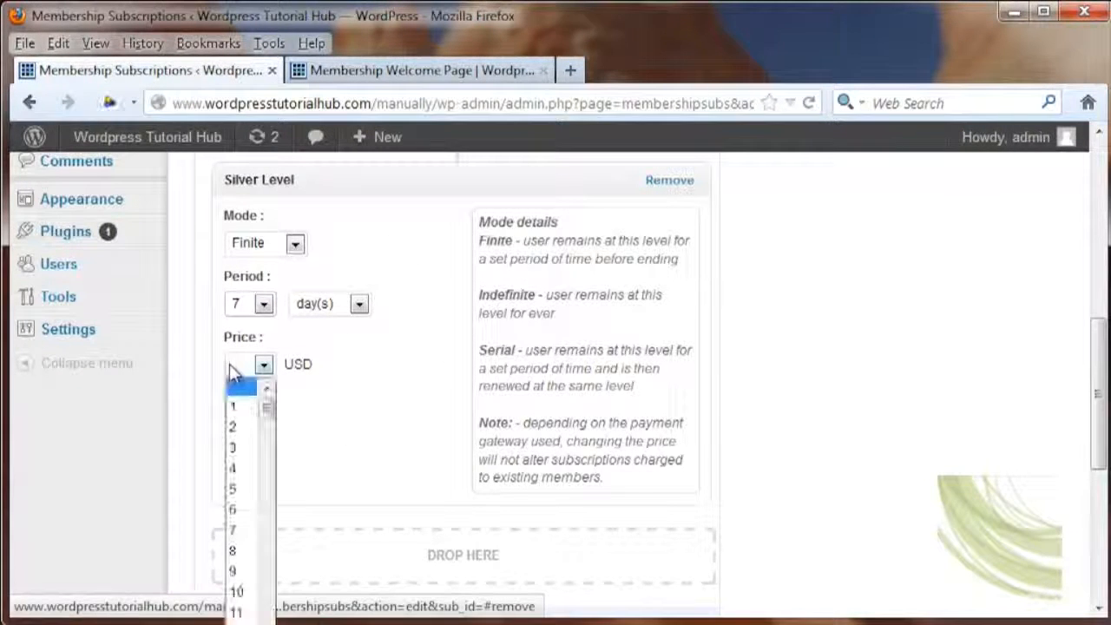
pyautogui.click(252, 490)
# Step: Add Gold Level after Silver Level in the subscription and set its mode to Indefinite
pyautogui.scroll(-1, 769, 472)
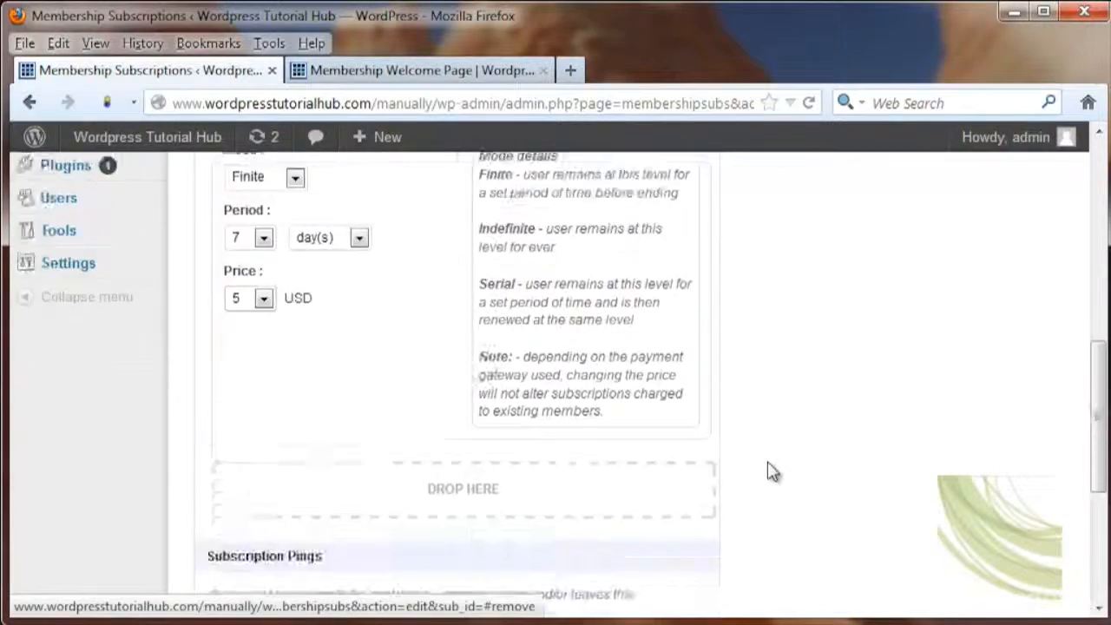
pyautogui.scroll(8, 769, 471)
pyautogui.moveTo(811, 333); pyautogui.dragTo(380, 296)
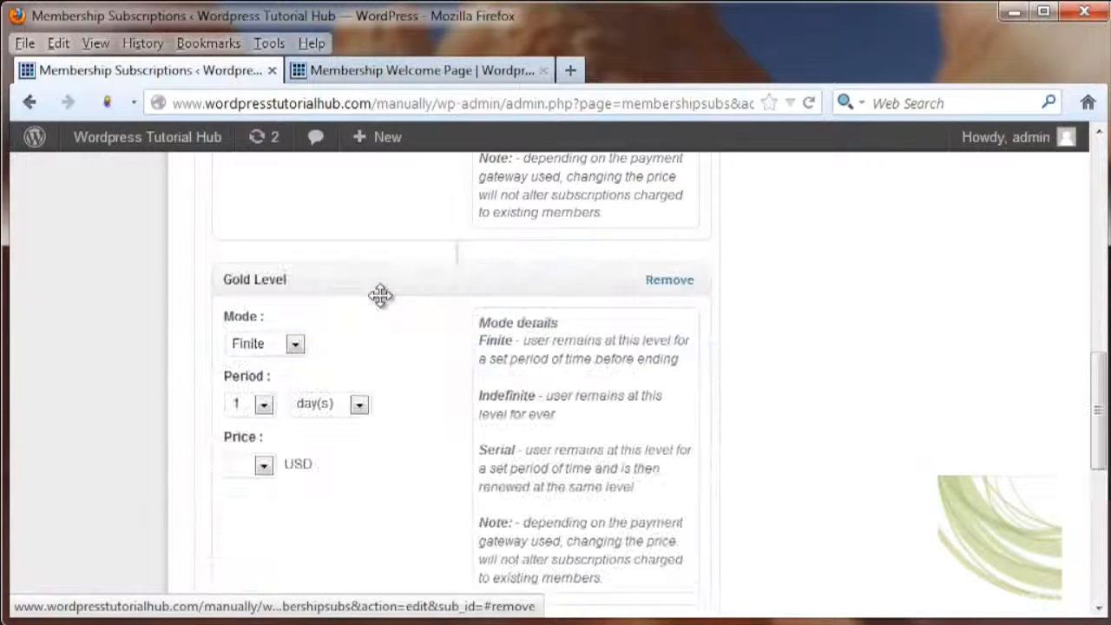
pyautogui.click(296, 345)
pyautogui.click(285, 391)
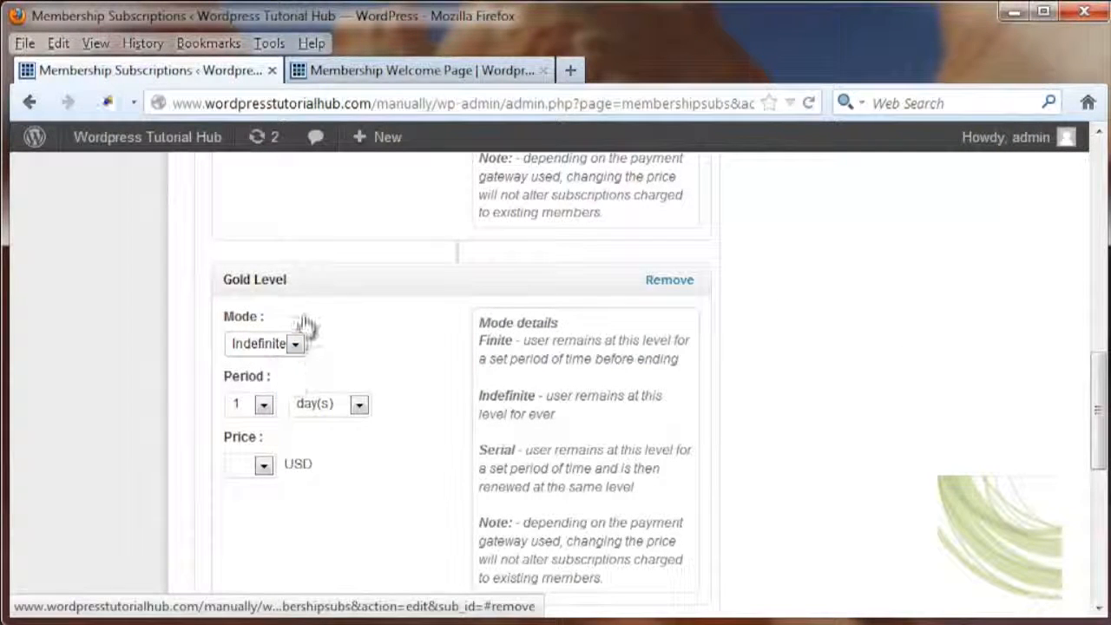
# Step: Set Gold Level's period in the subscription to 365 days and its price to 7 USD
pyautogui.click(269, 406)
pyautogui.moveTo(267, 444); pyautogui.dragTo(252, 612)
pyautogui.scroll(-3, 819, 503)
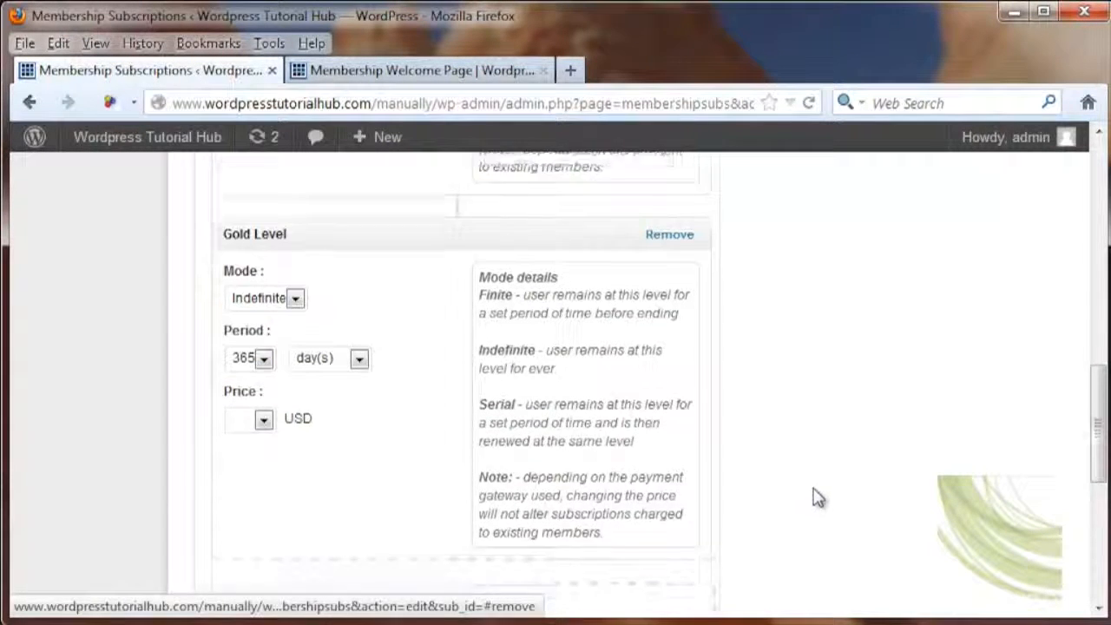
pyautogui.click(263, 341)
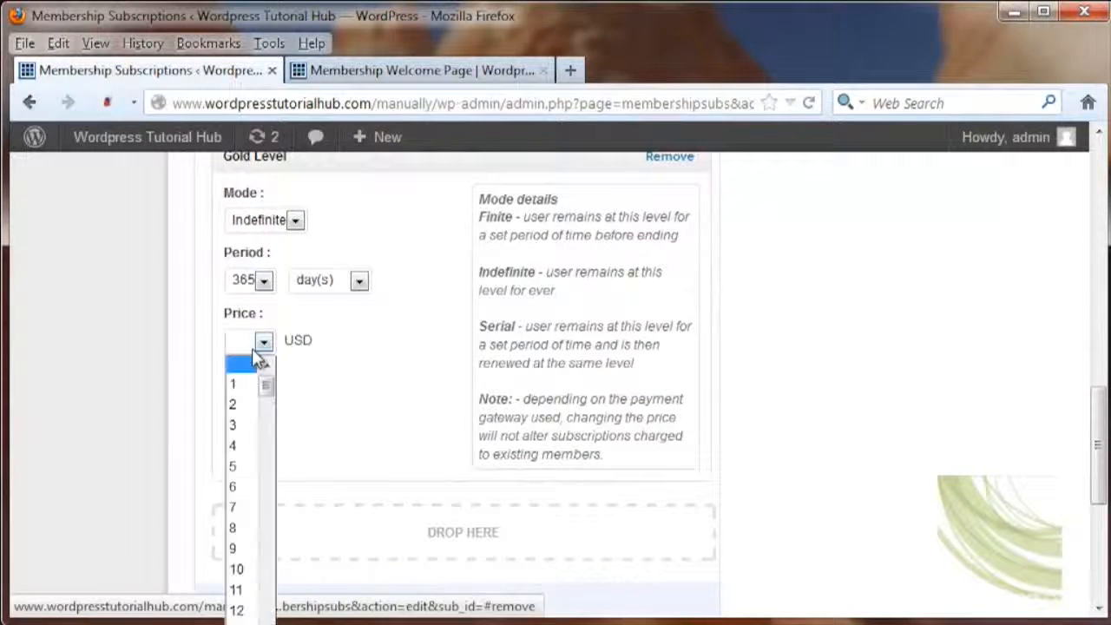
pyautogui.click(248, 489)
# Step: Leave the joining and leaving pings at None and add the Gold Subscriptions plan
pyautogui.scroll(-3, 818, 478)
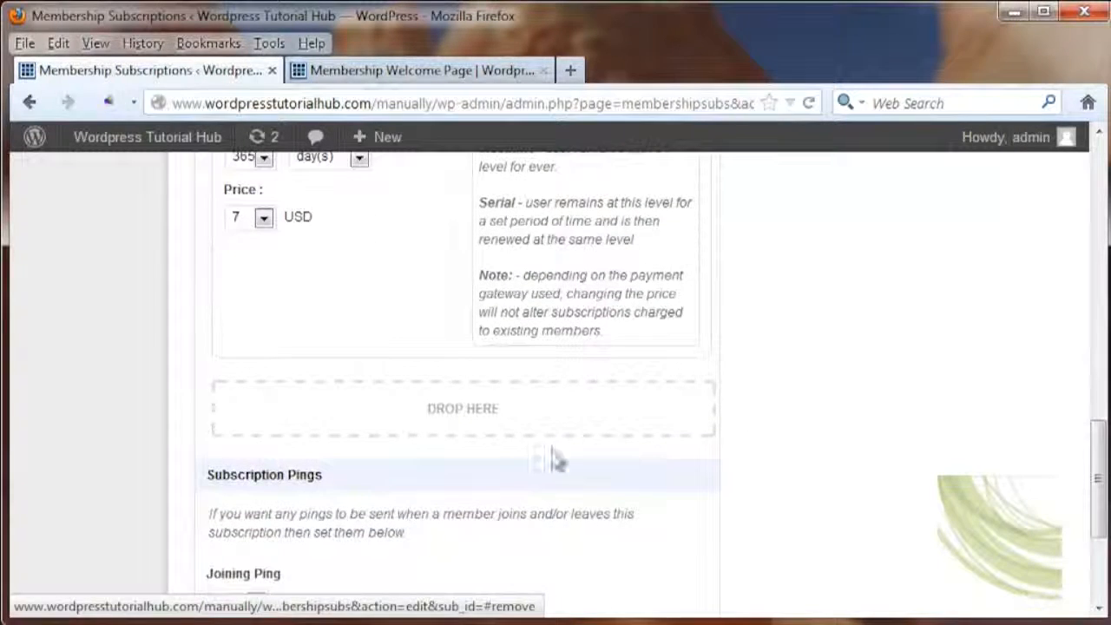
pyautogui.scroll(-4, 713, 482)
pyautogui.scroll(-1, 713, 482)
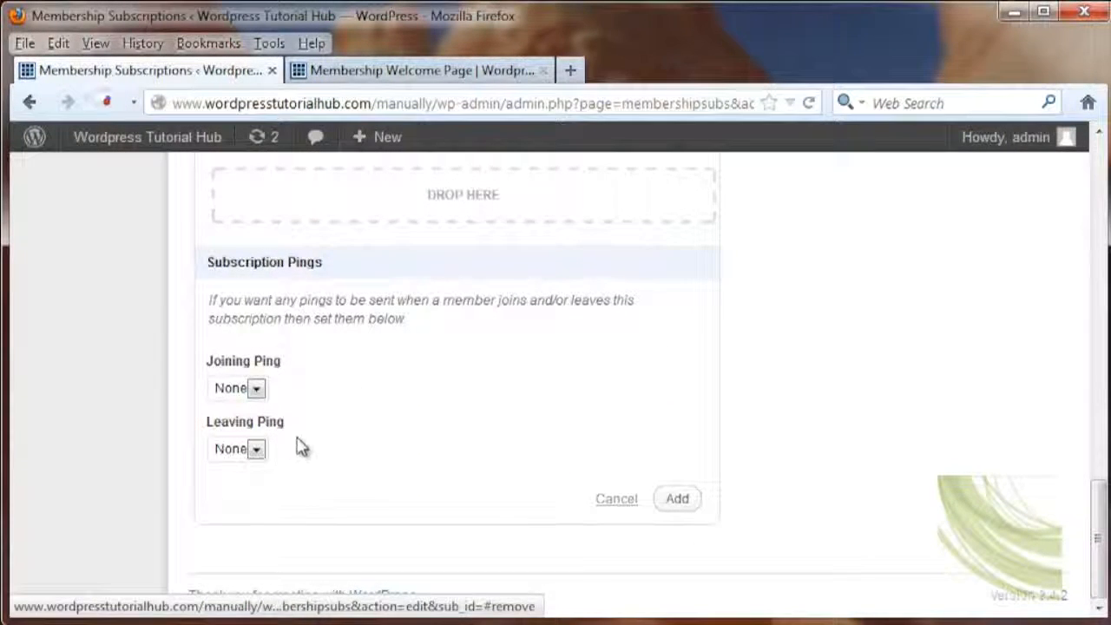
pyautogui.click(677, 501)
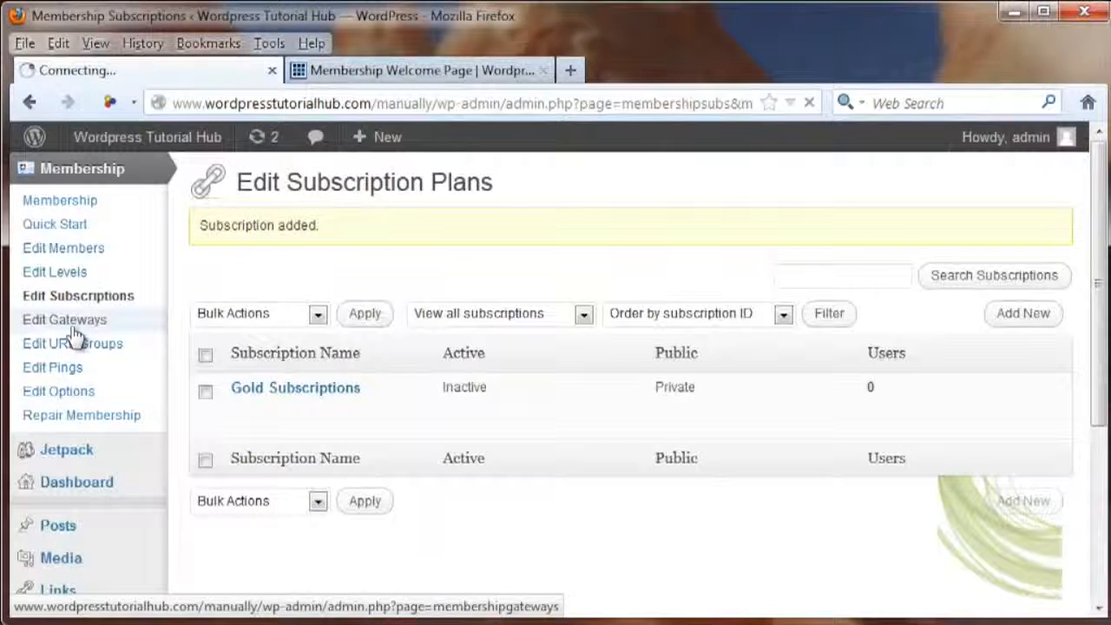
# Step: Open the settings of the "PayPal Express - with Subscriptions" gateway, keep PayPal mode on Live Site and save the changes
pyautogui.click(73, 328)
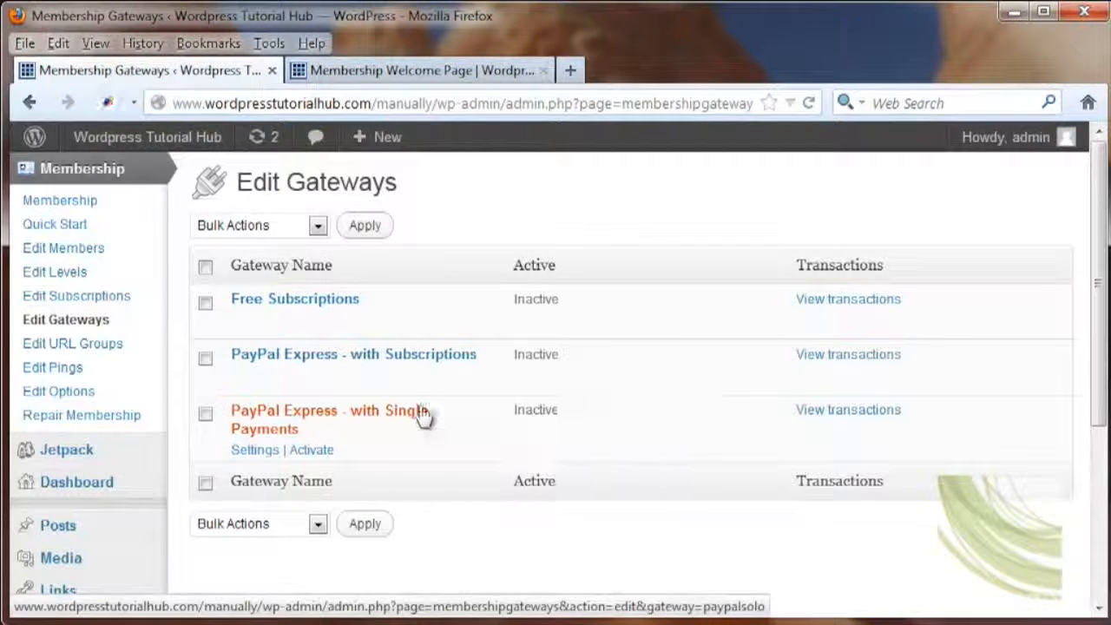
pyautogui.click(406, 360)
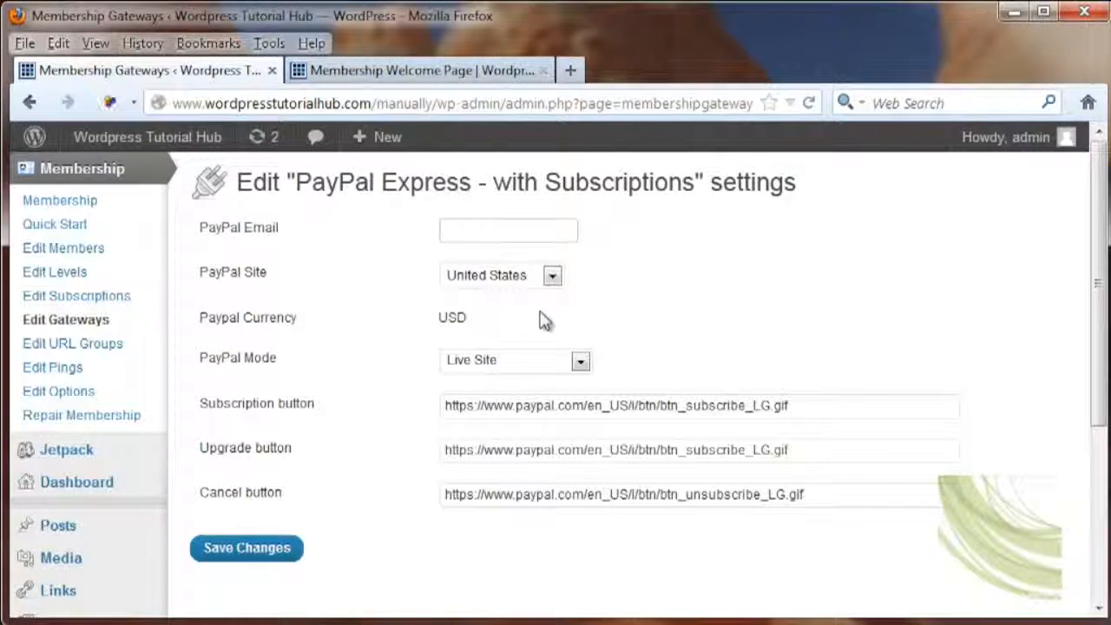
pyautogui.click(580, 362)
pyautogui.click(578, 362)
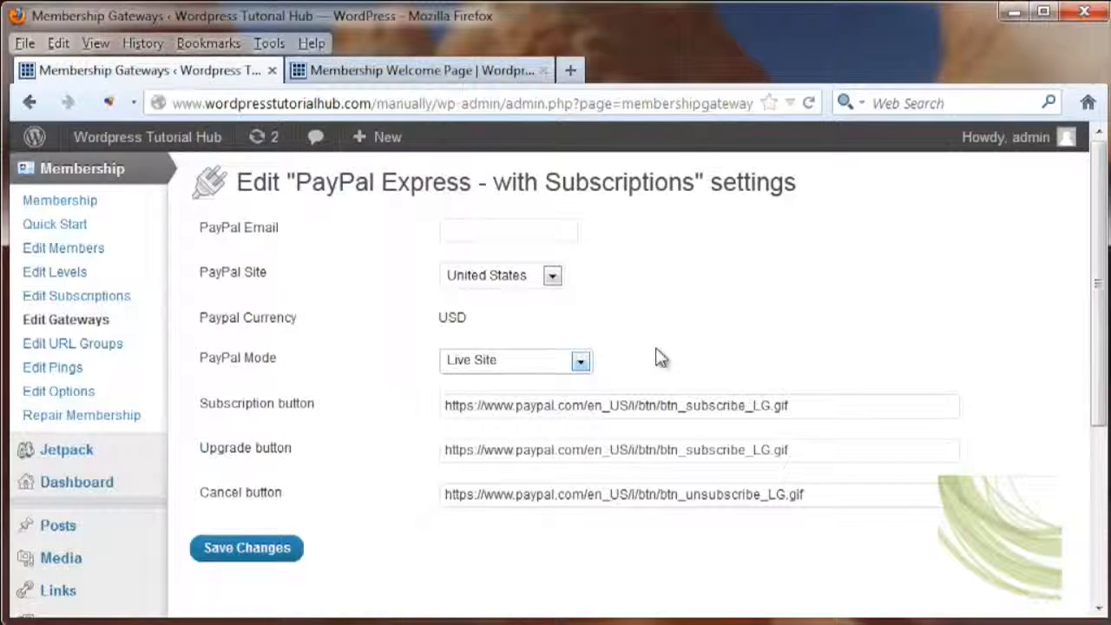
pyautogui.click(247, 550)
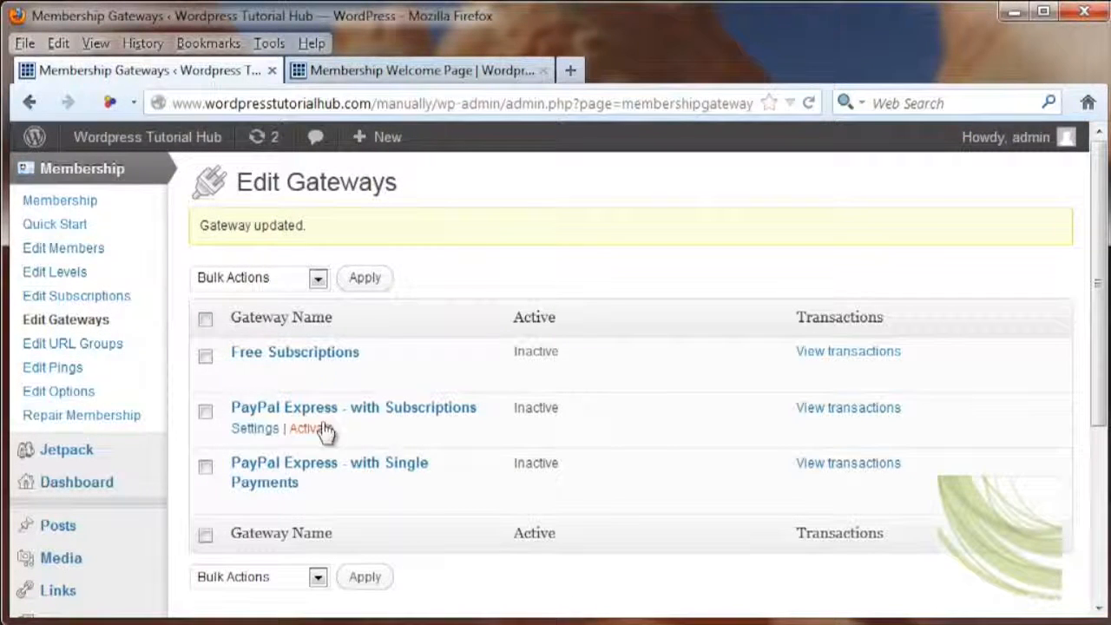
# Step: Open the membership URL groups list
pyautogui.click(98, 352)
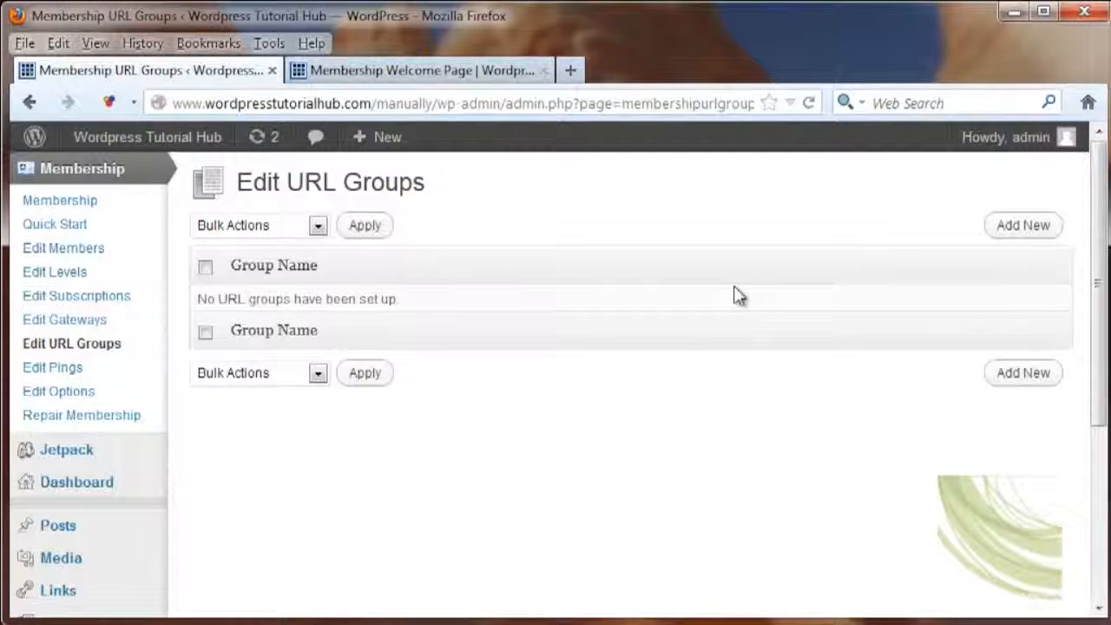
# Step: Start a new URL group and name it Tutorial Students
pyautogui.click(1006, 225)
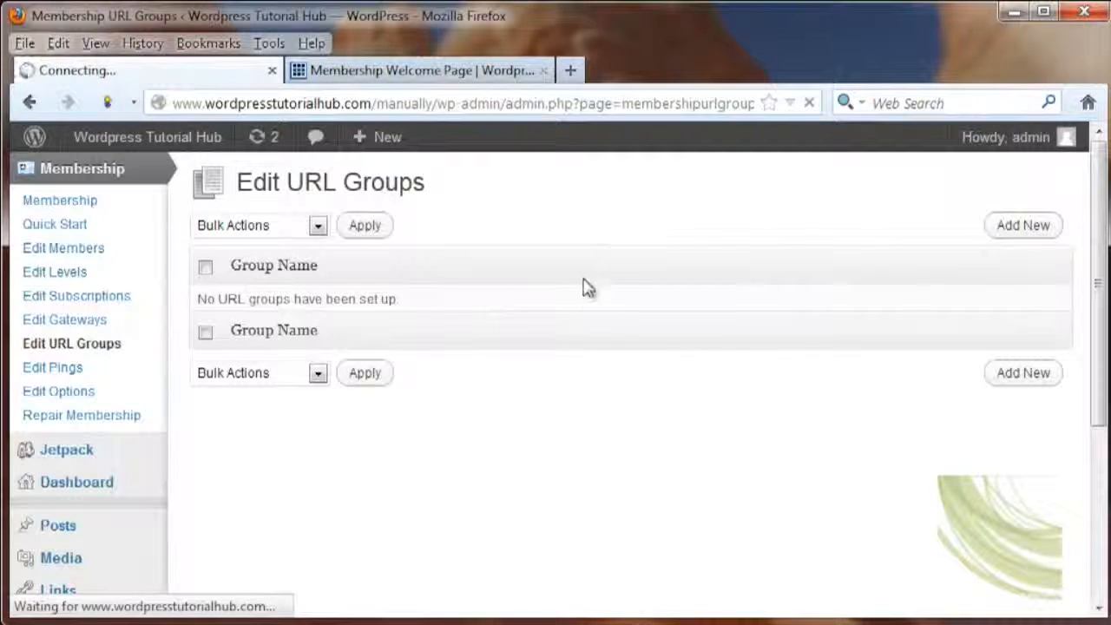
pyautogui.click(548, 233)
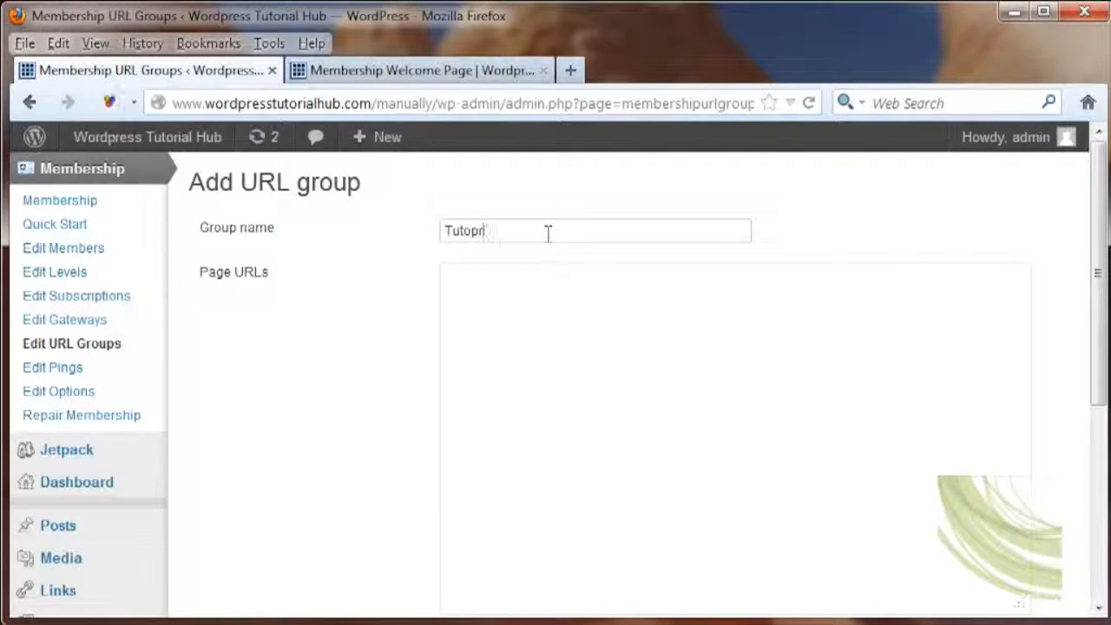
pyautogui.write('Tutorial Students')
pyautogui.press('Tab')
pyautogui.scroll(-5, 303, 394)
pyautogui.scroll(5, 308, 395)
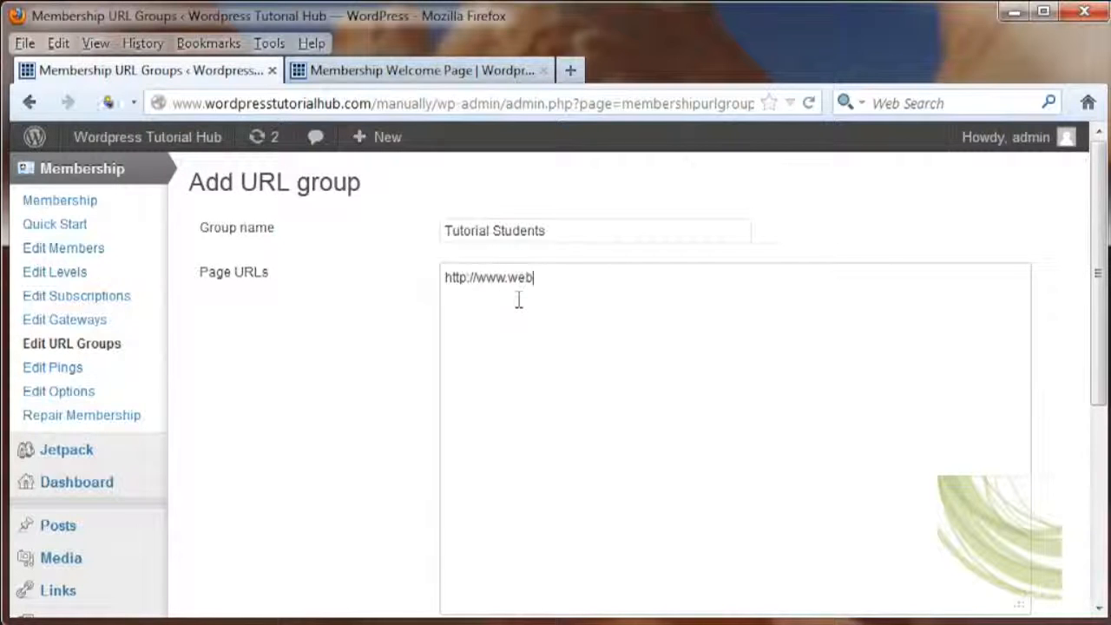
pyautogui.press('BackSpace')
pyautogui.press('BackSpace')
pyautogui.write('ordpres')
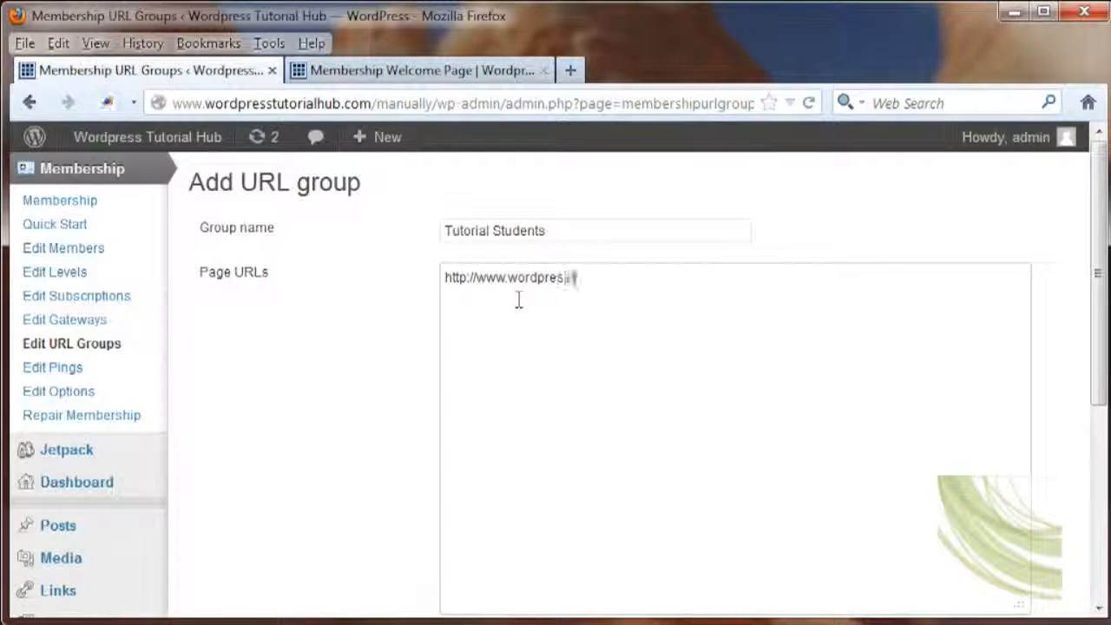
pyautogui.write('stutorialhub.com/manually/')
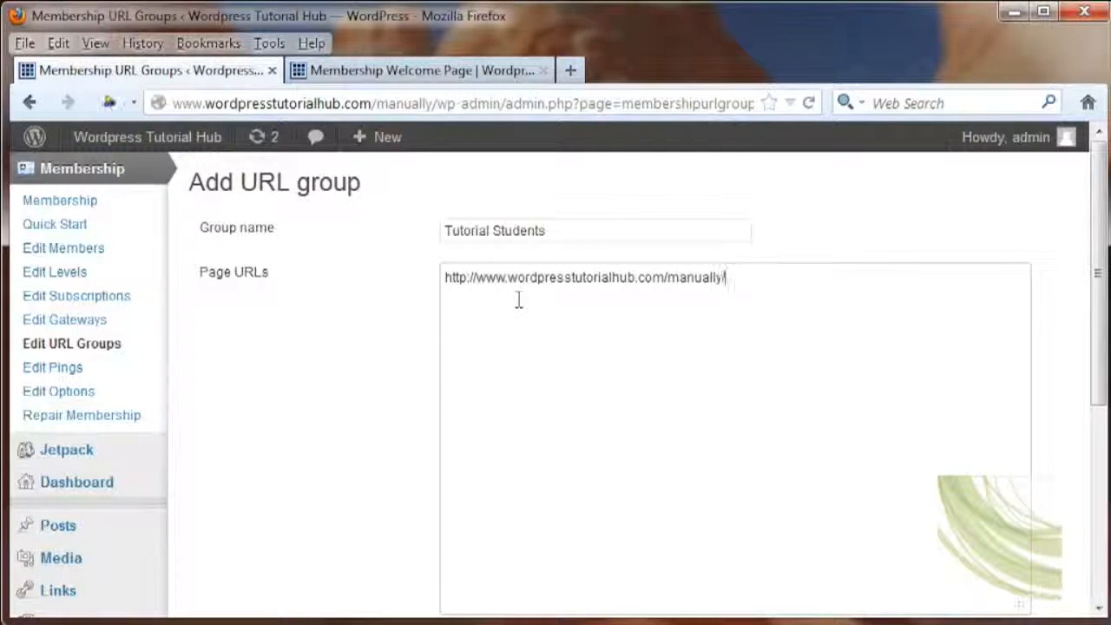
pyautogui.write('orials/')
pyautogui.write('r')
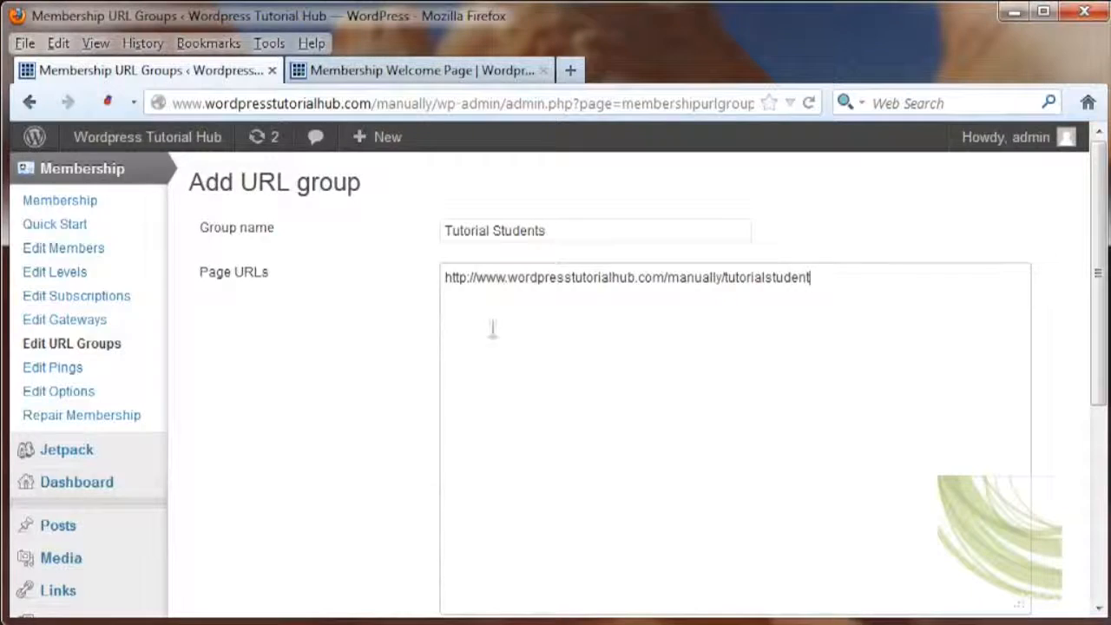
pyautogui.scroll(-5, 290, 396)
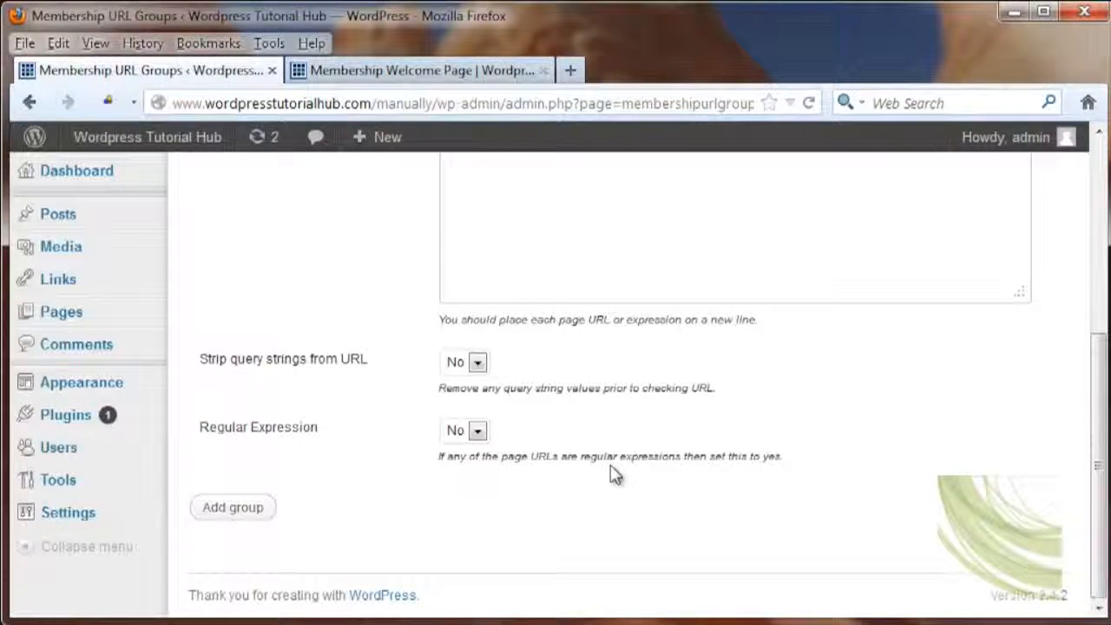
pyautogui.click(259, 508)
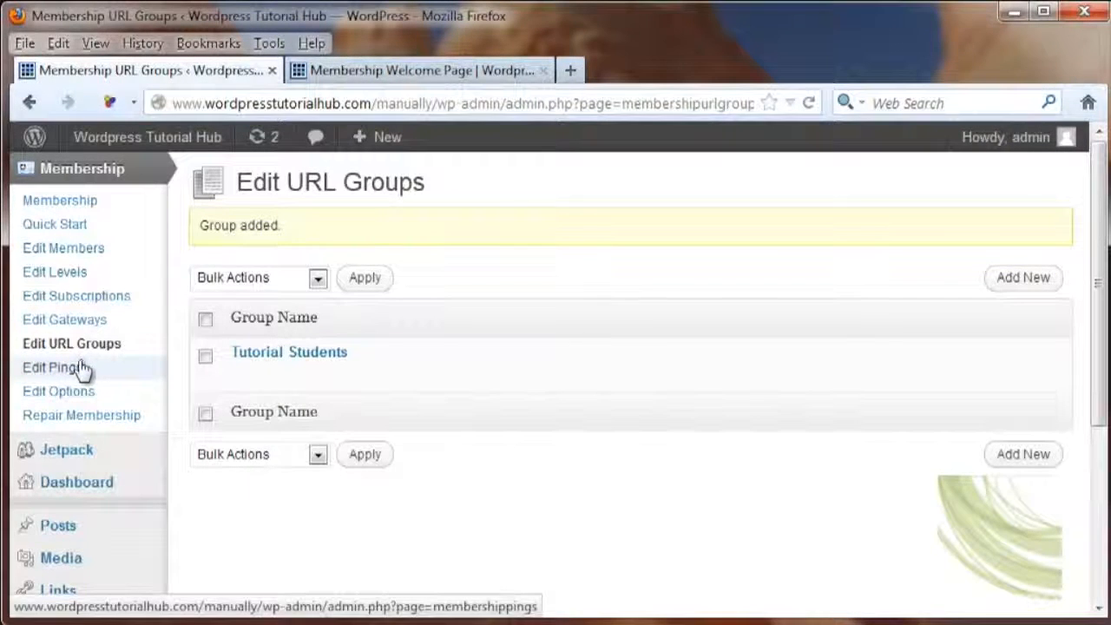
# Step: Open the membership options, keeping strangers at "None - No access to content" and the user registration subscription at None
pyautogui.click(73, 393)
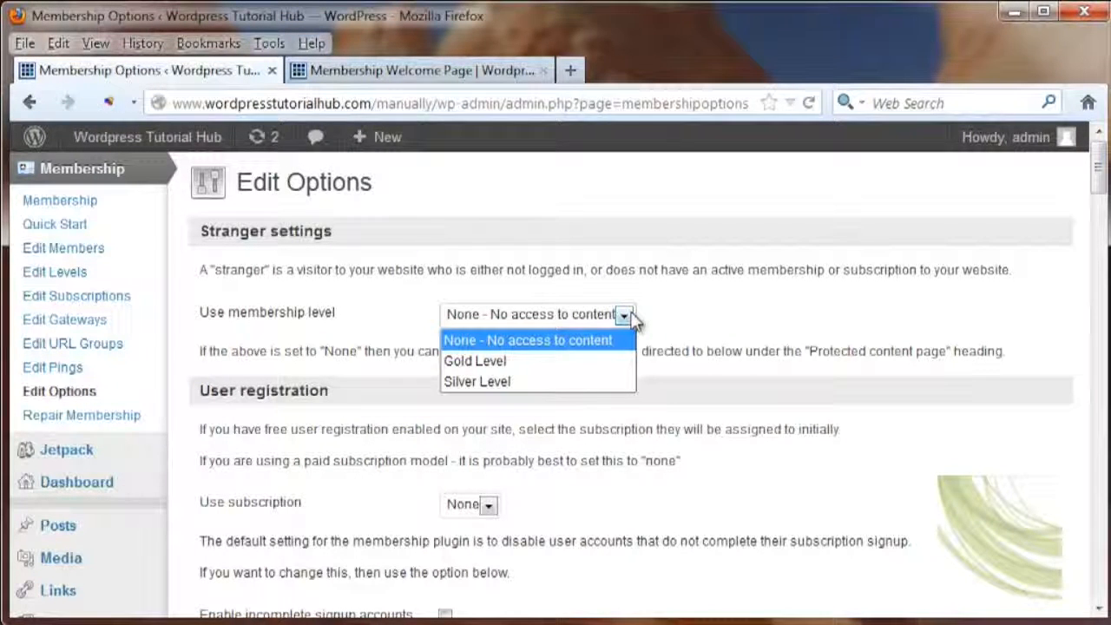
pyautogui.click(626, 342)
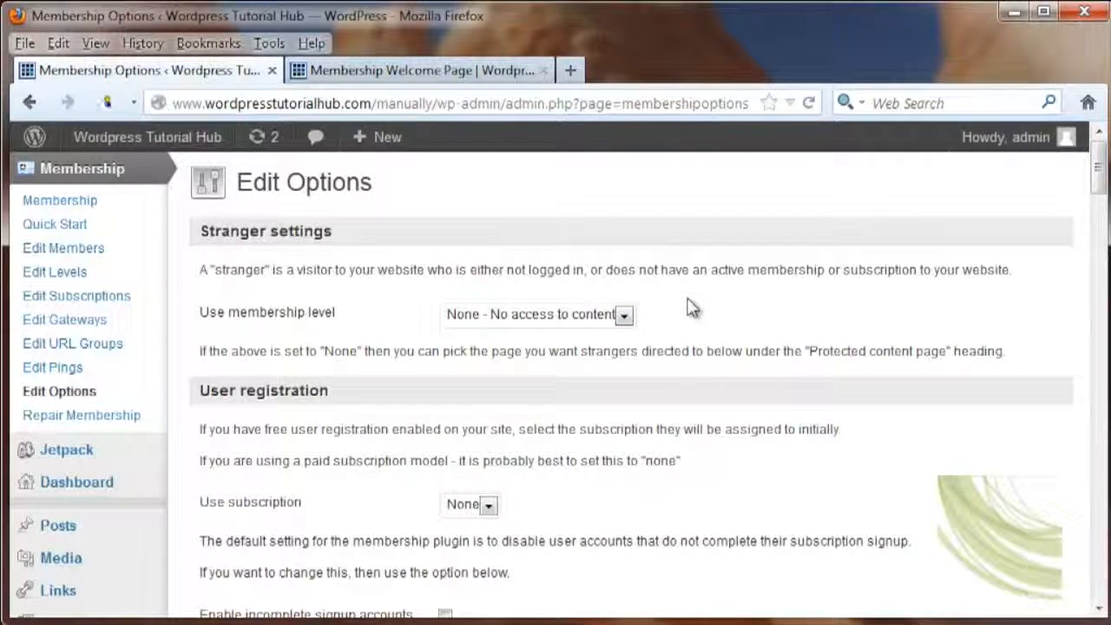
pyautogui.scroll(-3, 747, 338)
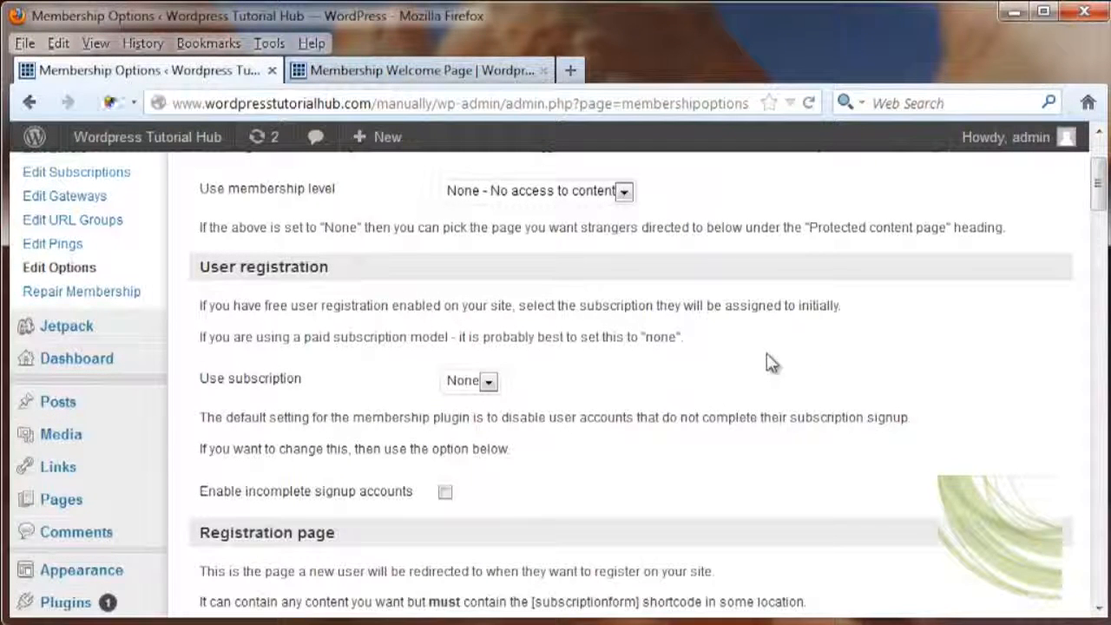
pyautogui.click(489, 382)
pyautogui.click(535, 379)
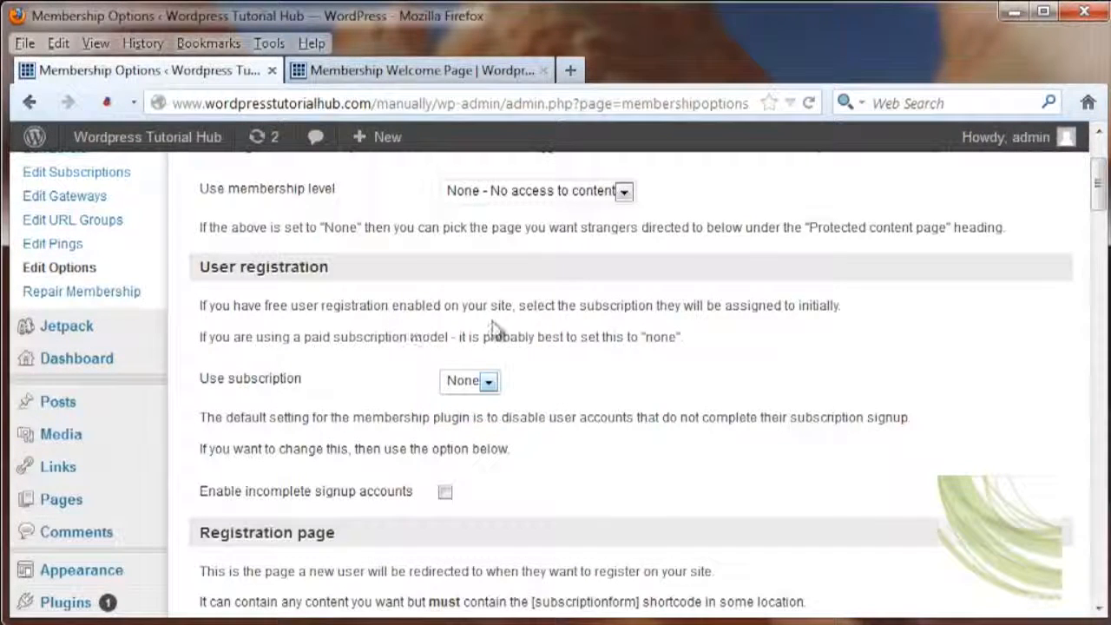
# Step: Set the registration page to OptIn Page and the account page to Membership Overview Page
pyautogui.scroll(-3, 707, 395)
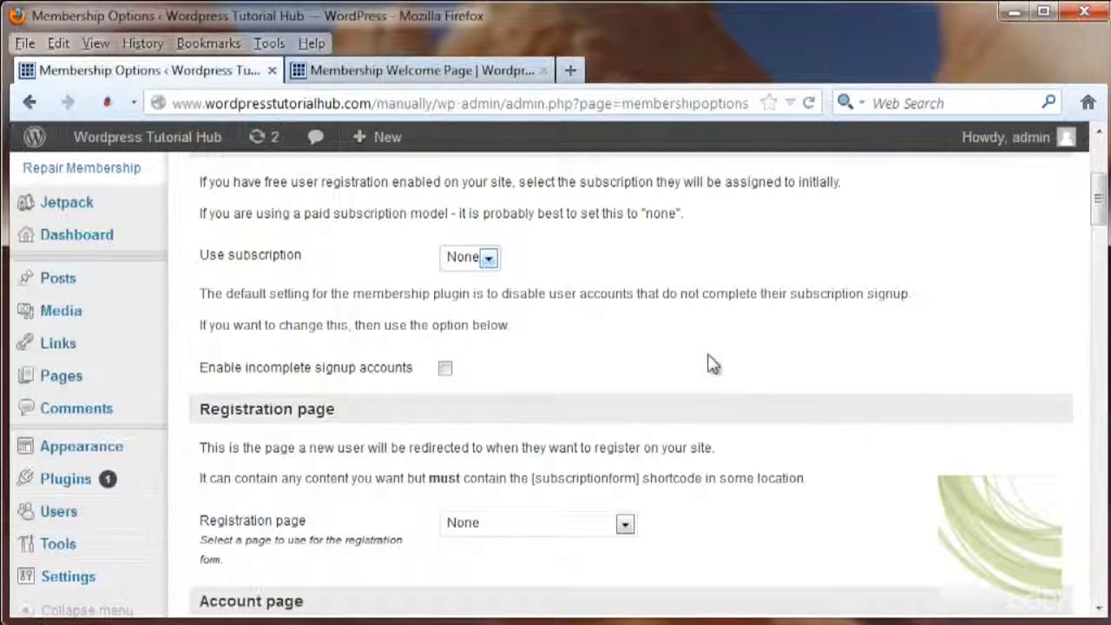
pyautogui.scroll(-3, 707, 365)
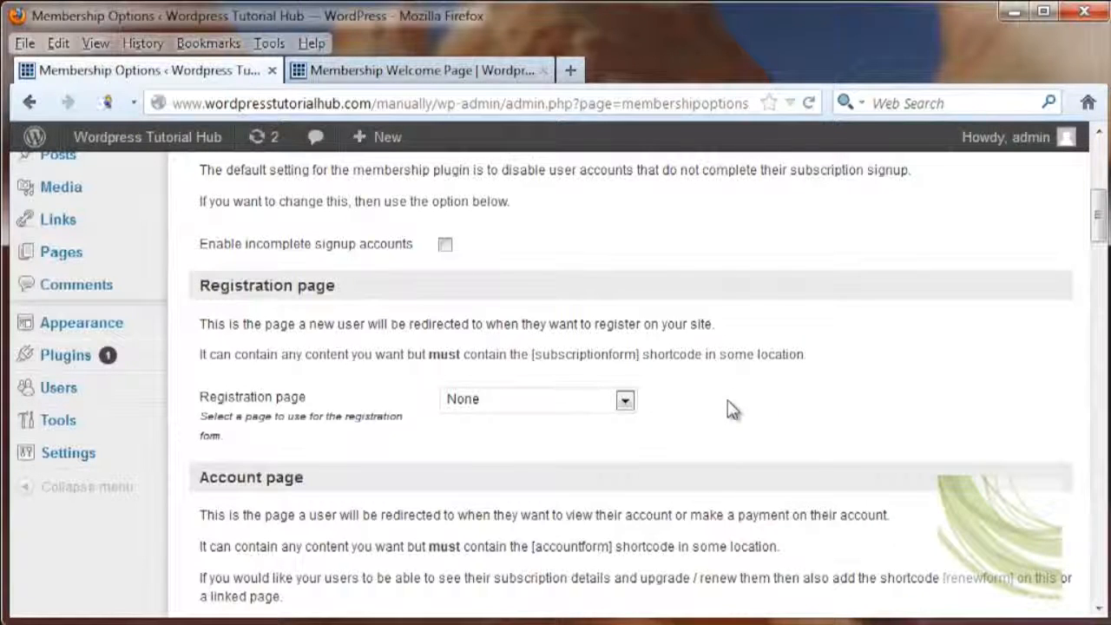
pyautogui.click(626, 401)
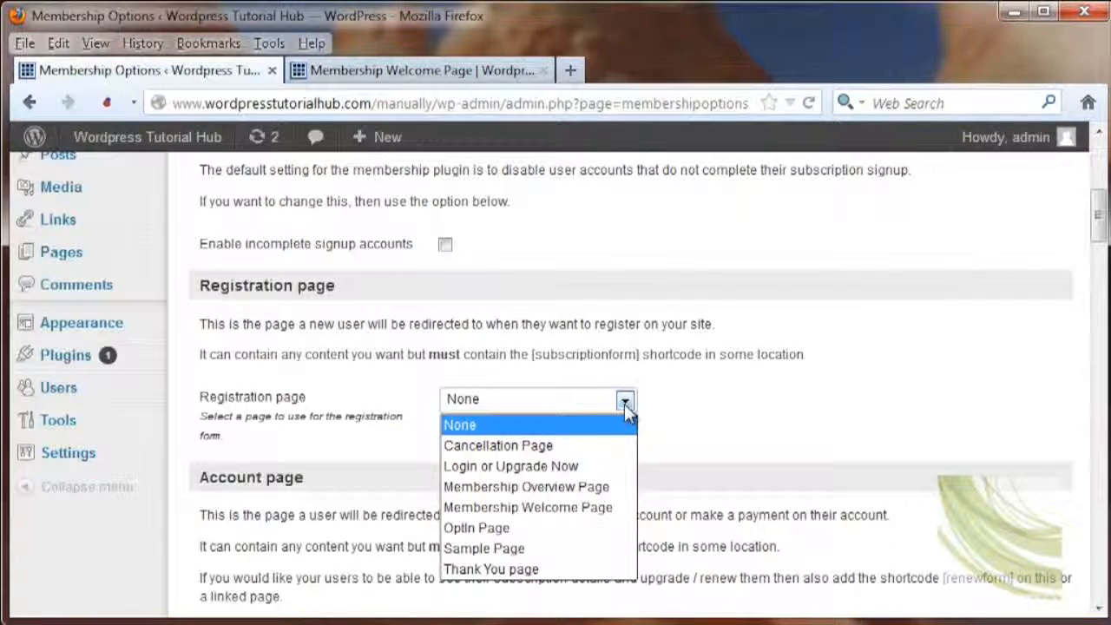
pyautogui.click(581, 530)
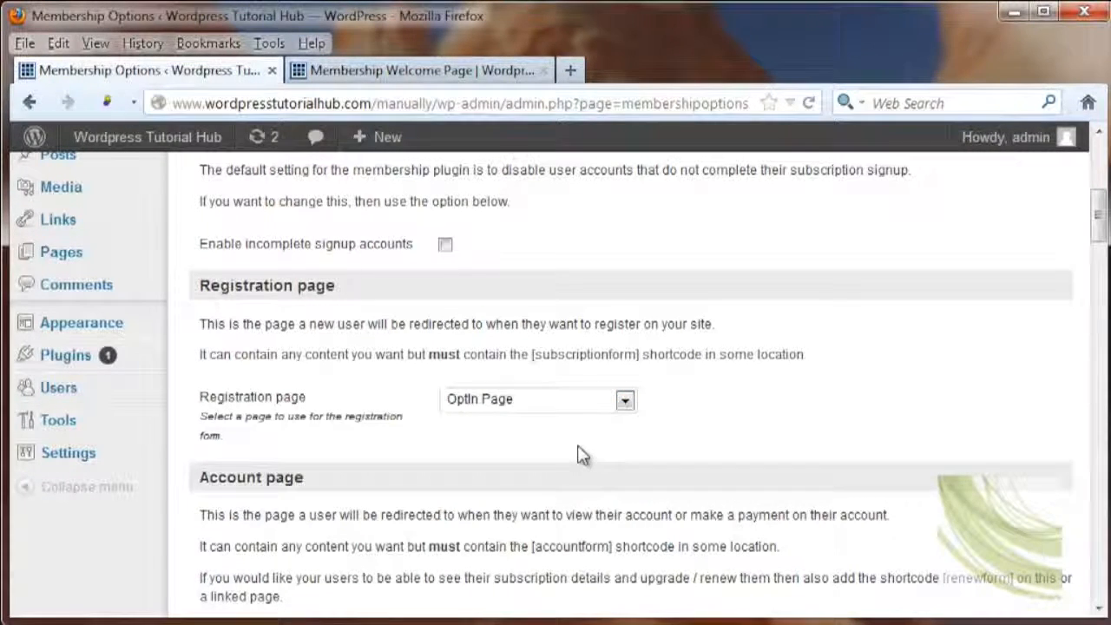
pyautogui.scroll(-5, 583, 453)
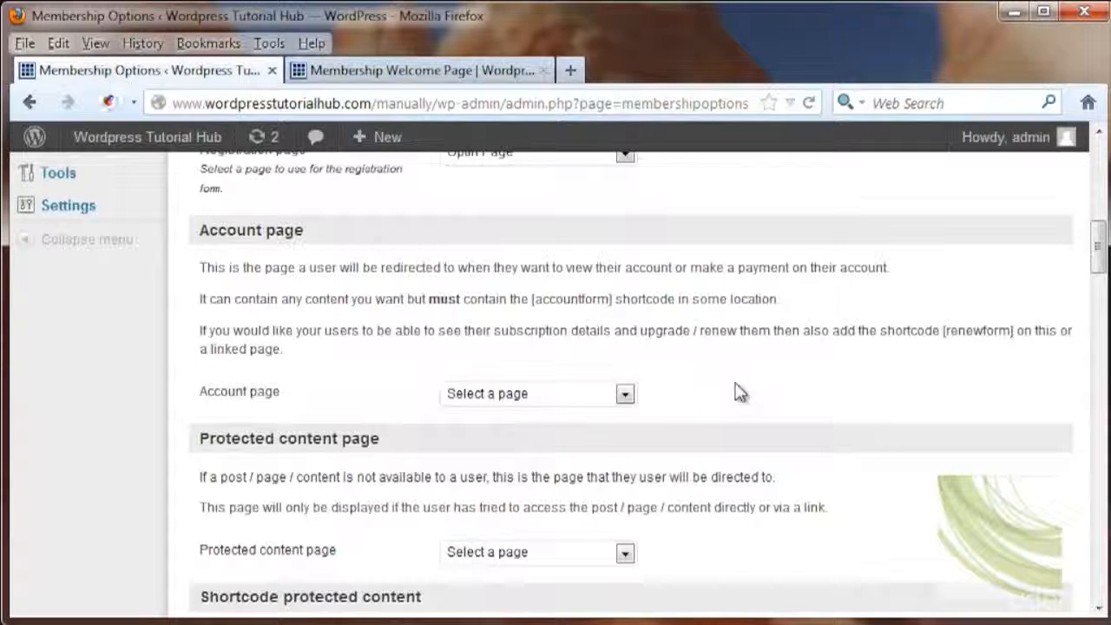
pyautogui.click(625, 395)
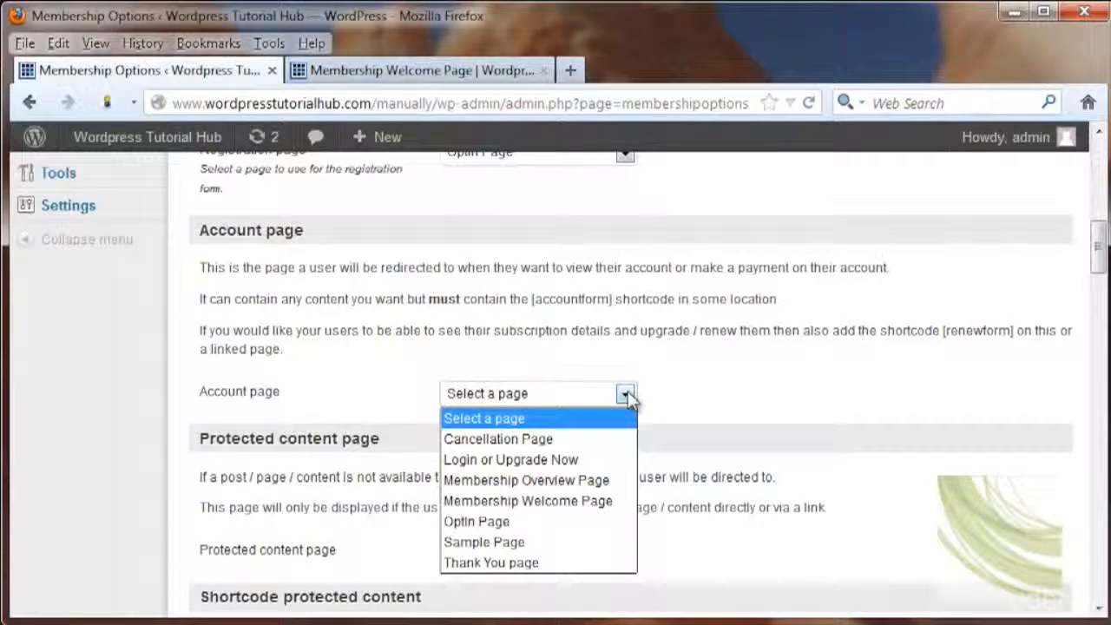
pyautogui.click(599, 480)
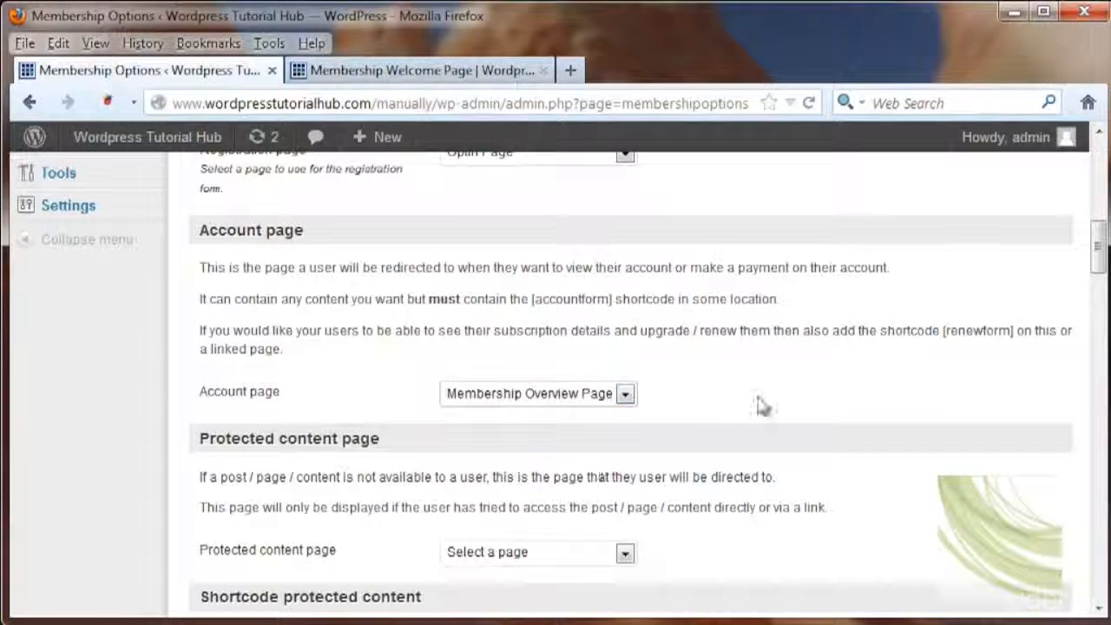
# Step: Leave the protected content page unselected and set the shortcode visibility default to "No - Shortcodes are protected by default"
pyautogui.scroll(-3, 769, 408)
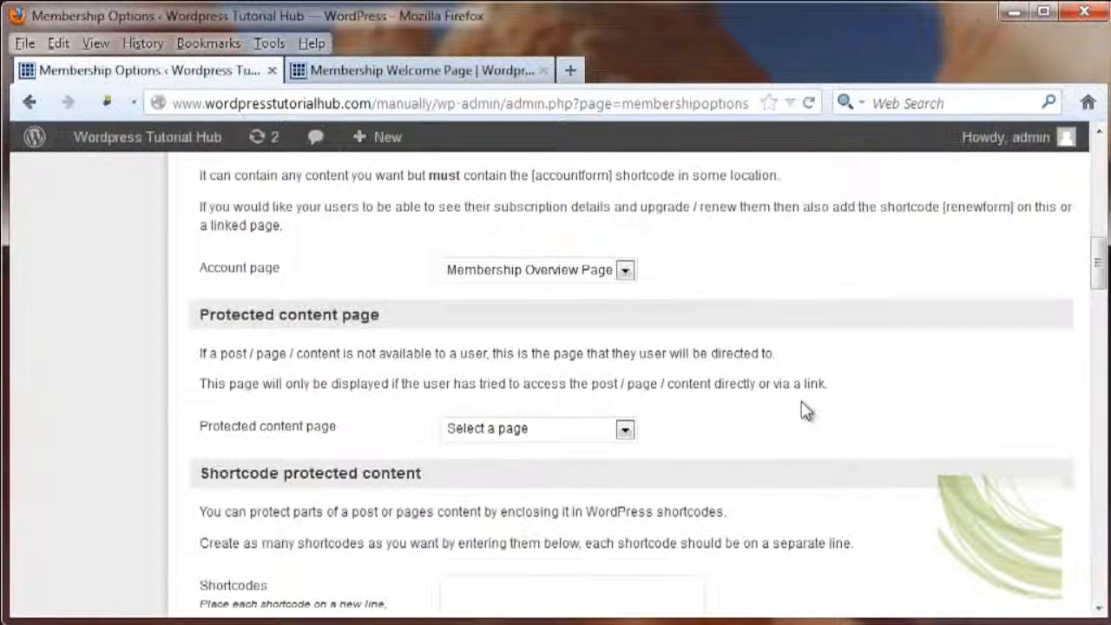
pyautogui.scroll(-3, 798, 412)
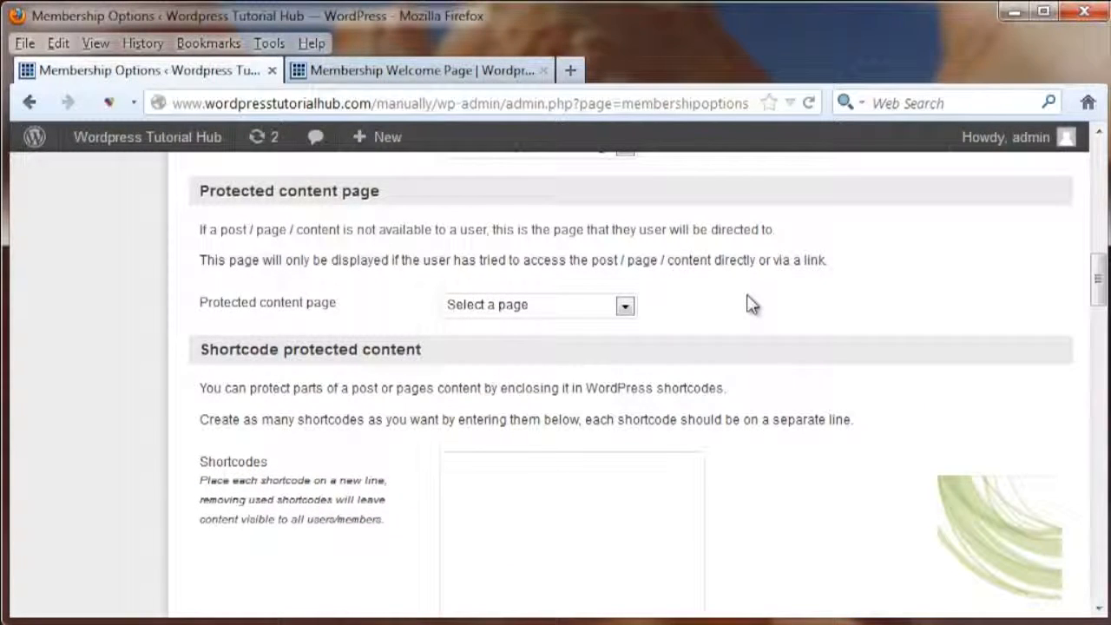
pyautogui.click(625, 307)
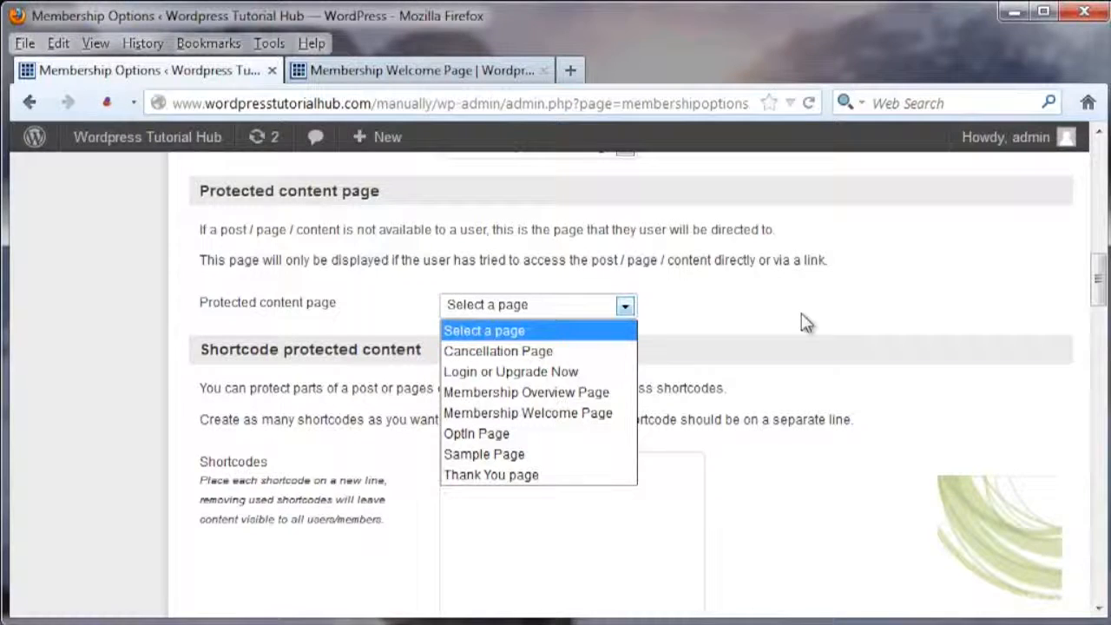
pyautogui.scroll(-3, 807, 323)
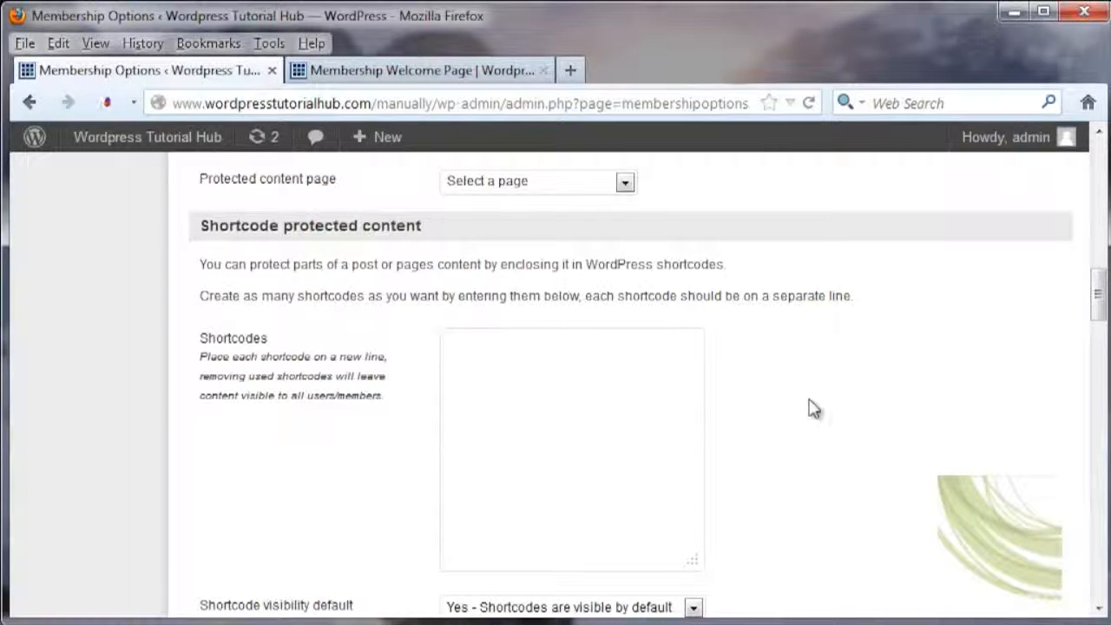
pyautogui.scroll(-5, 810, 408)
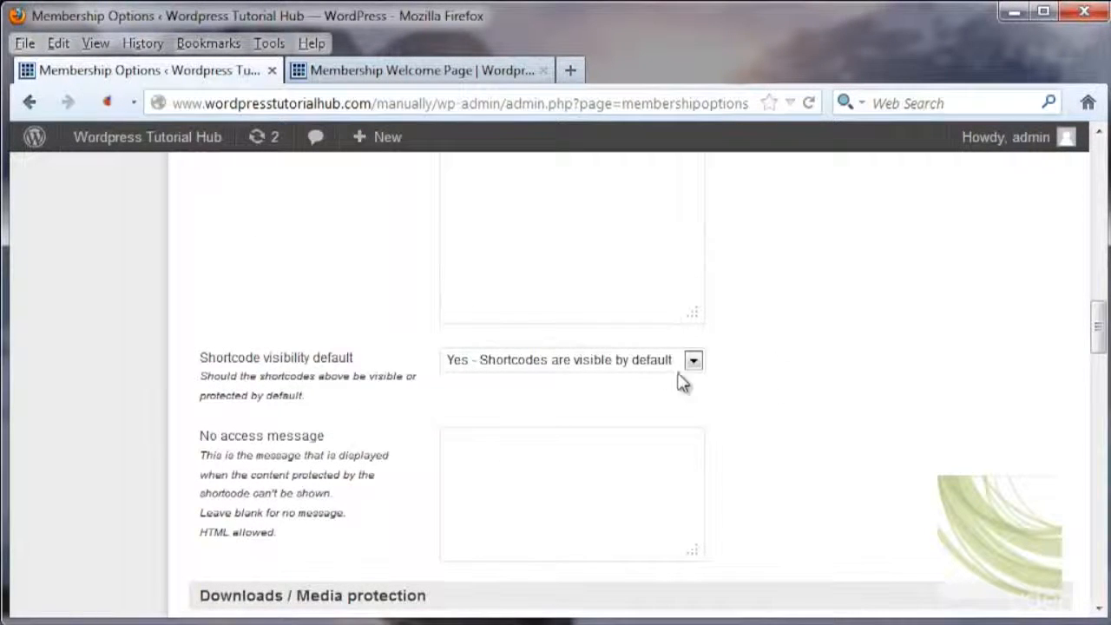
pyautogui.click(693, 360)
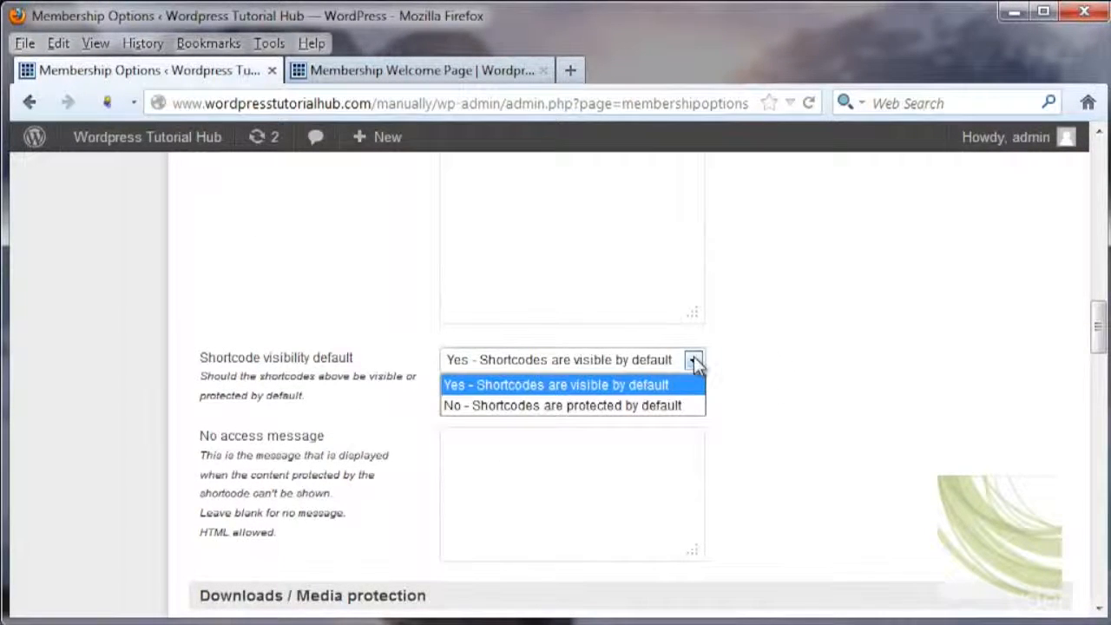
pyautogui.click(697, 404)
# Step: Set the membership renewal period limit to 365 days, leaving the download protection, More tag and currency options as they are
pyautogui.scroll(-3, 782, 417)
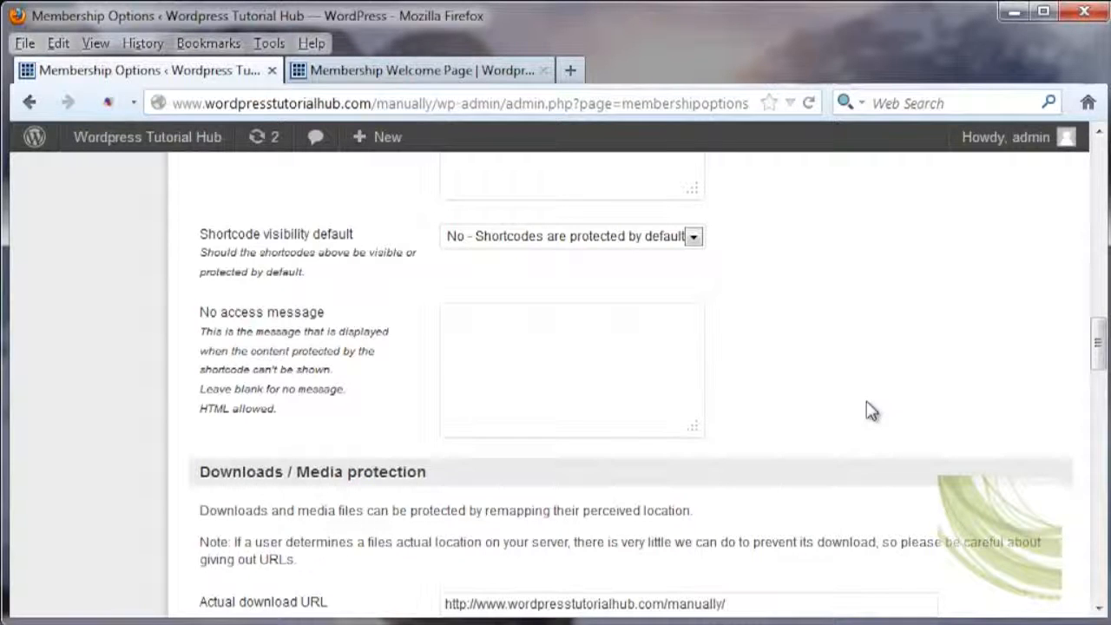
pyautogui.scroll(-6, 870, 409)
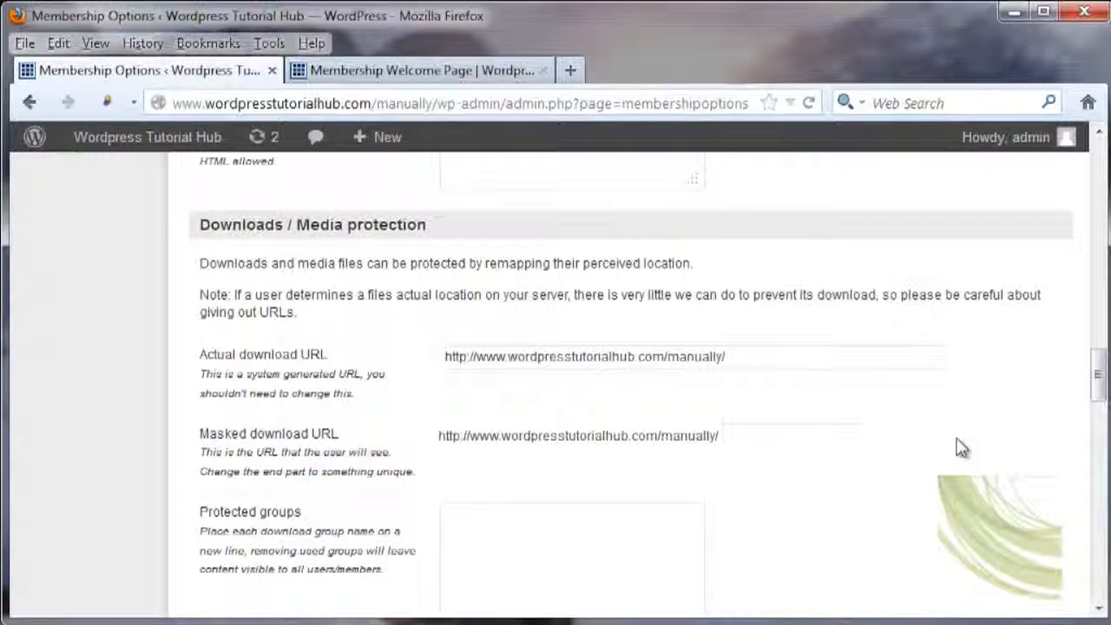
pyautogui.scroll(-3, 961, 447)
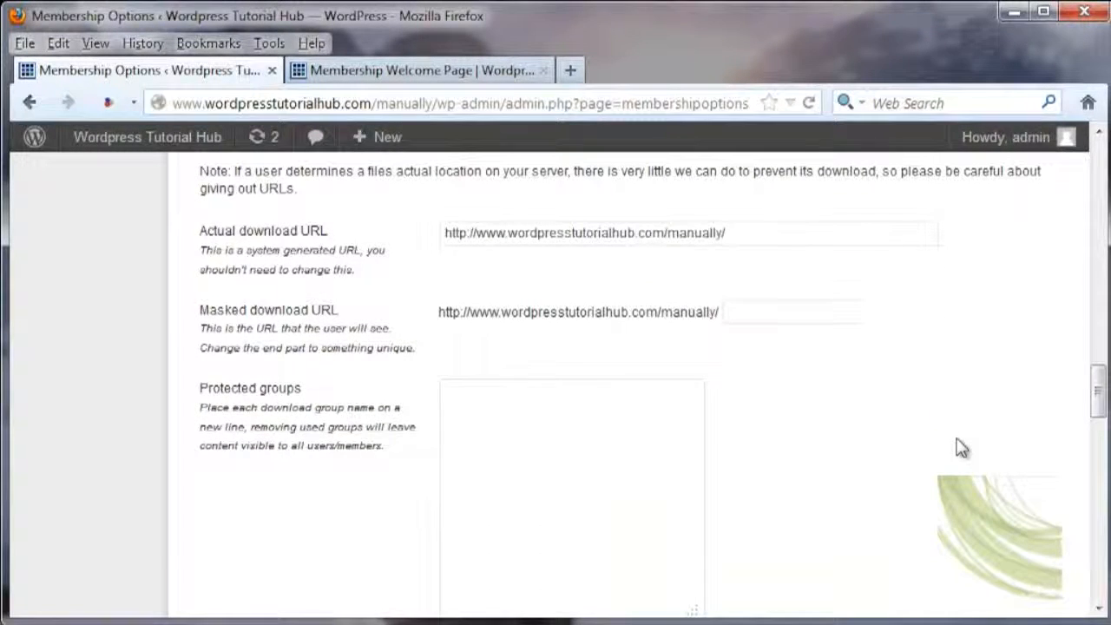
pyautogui.scroll(-10, 961, 447)
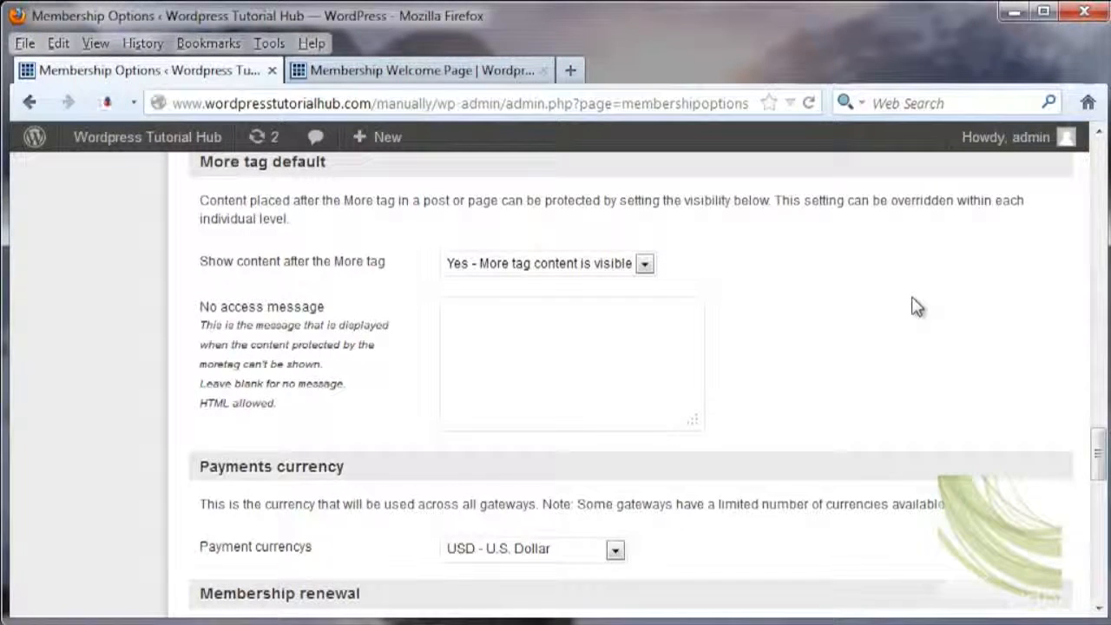
pyautogui.scroll(-5, 920, 312)
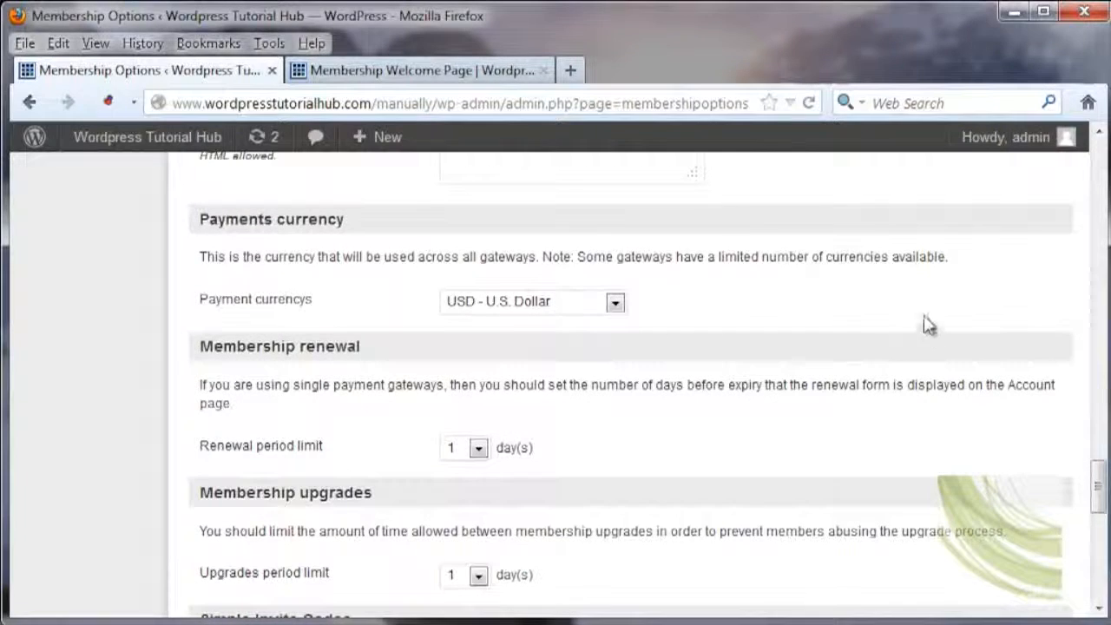
pyautogui.scroll(-3, 825, 337)
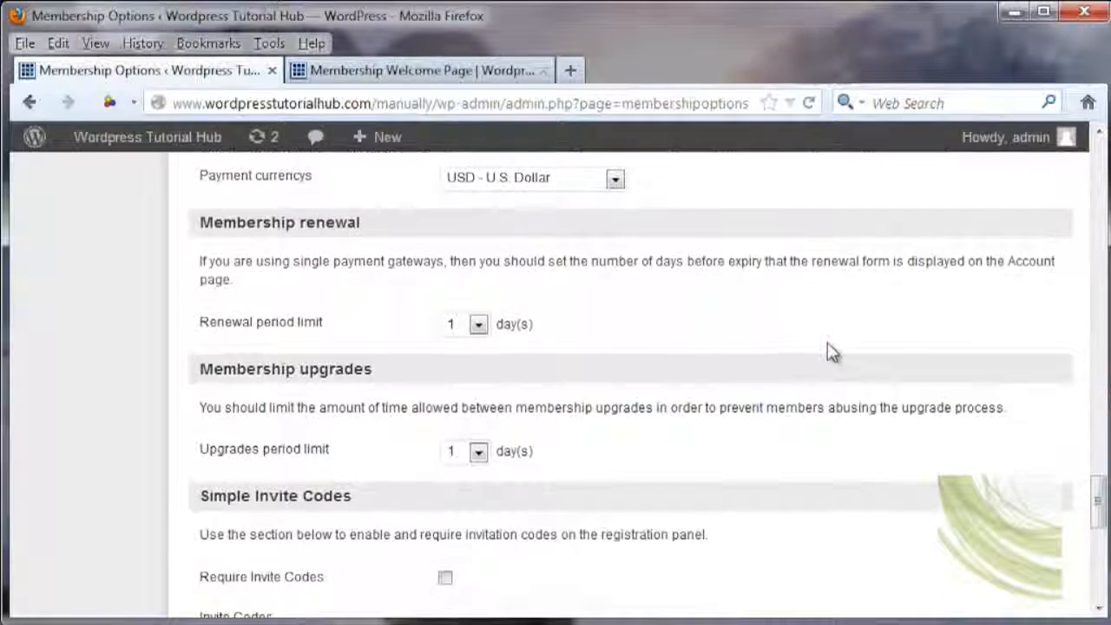
pyautogui.click(478, 324)
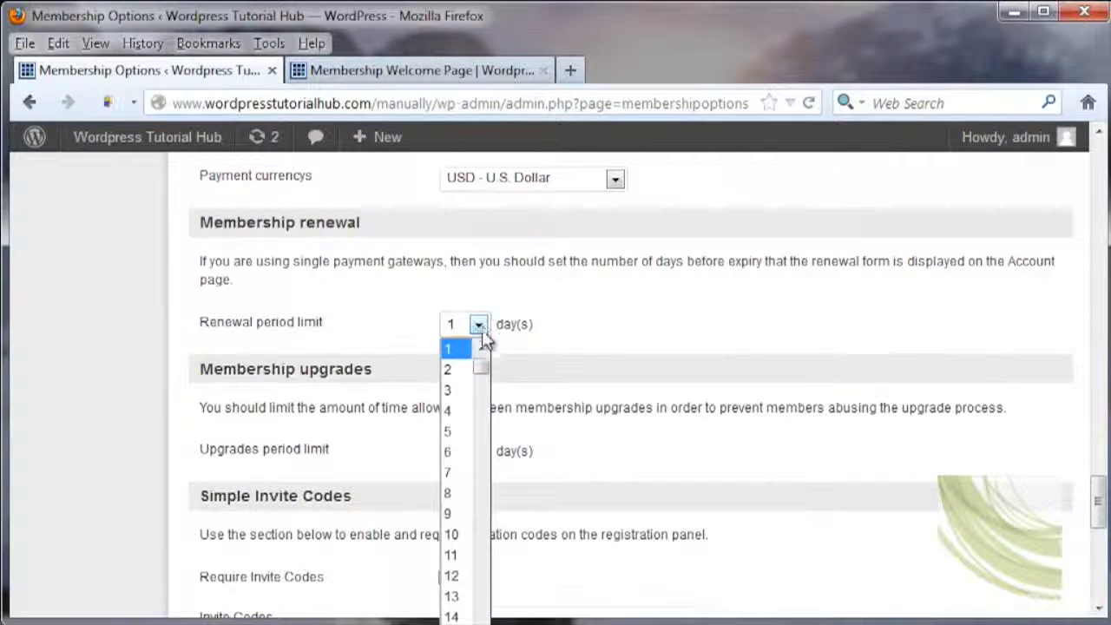
pyautogui.moveTo(484, 366); pyautogui.dragTo(483, 624)
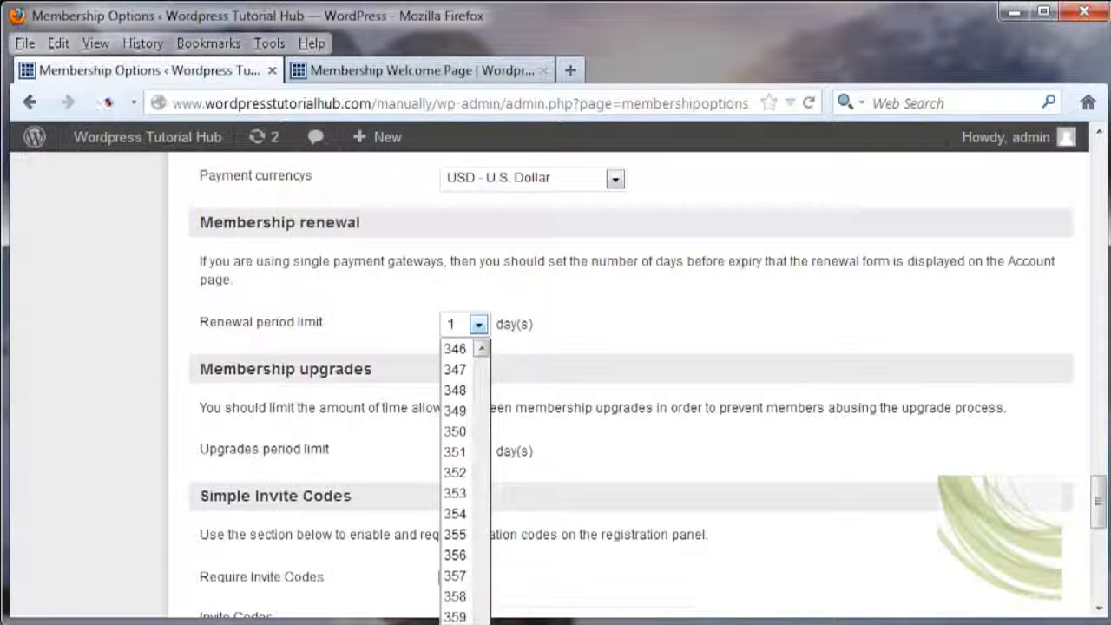
pyautogui.click(456, 624)
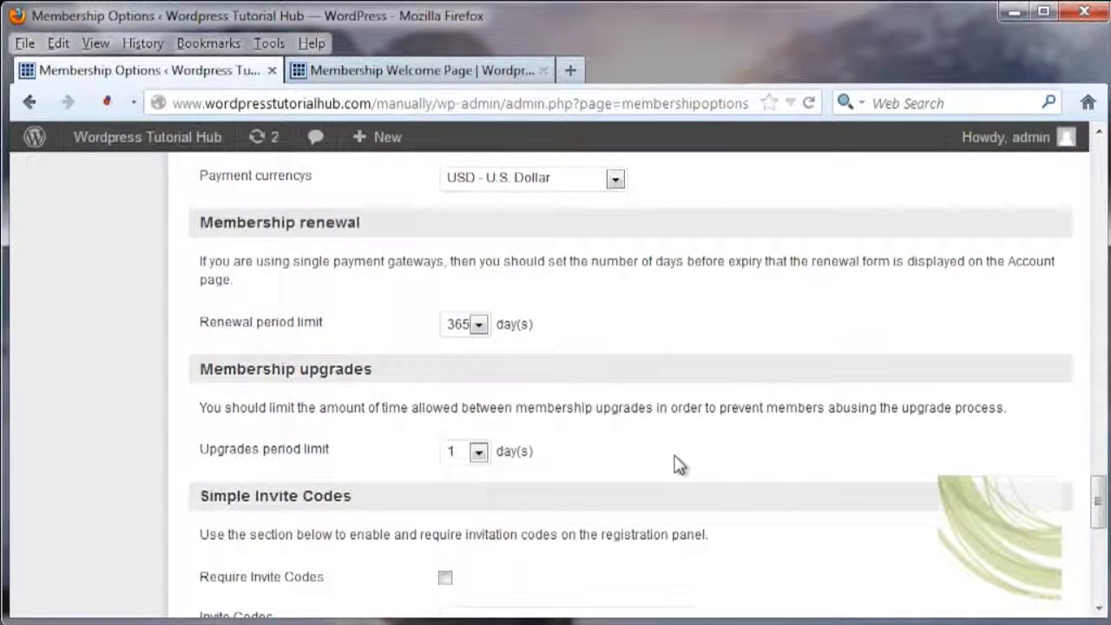
pyautogui.scroll(-3, 673, 464)
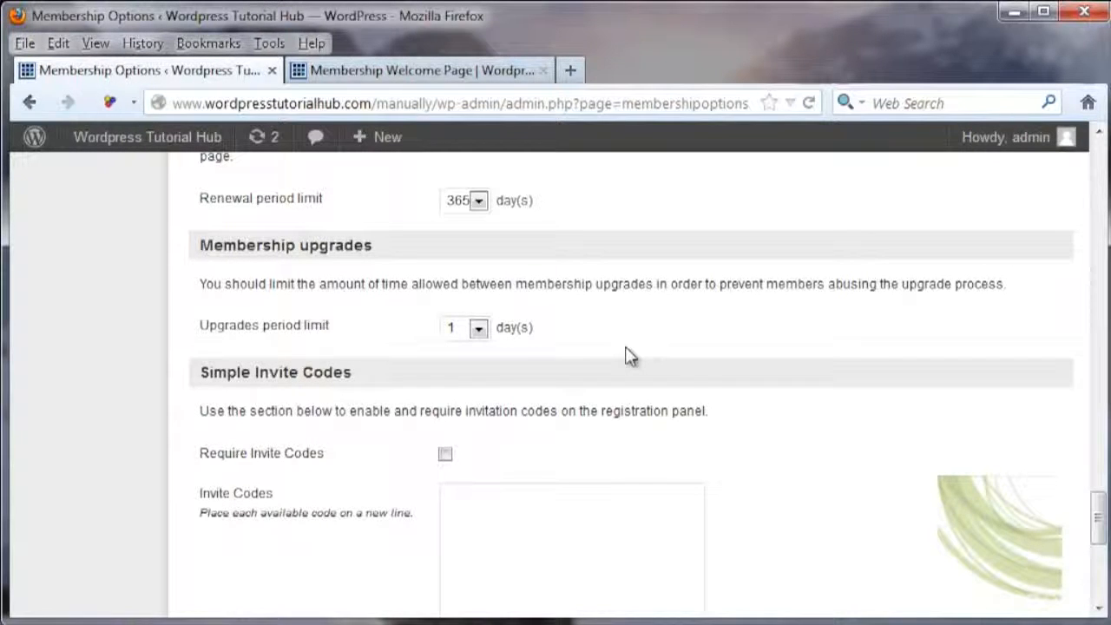
# Step: Keep the upgrades period limit at 1 day, leave invite codes not required, and save the membership options
pyautogui.click(483, 332)
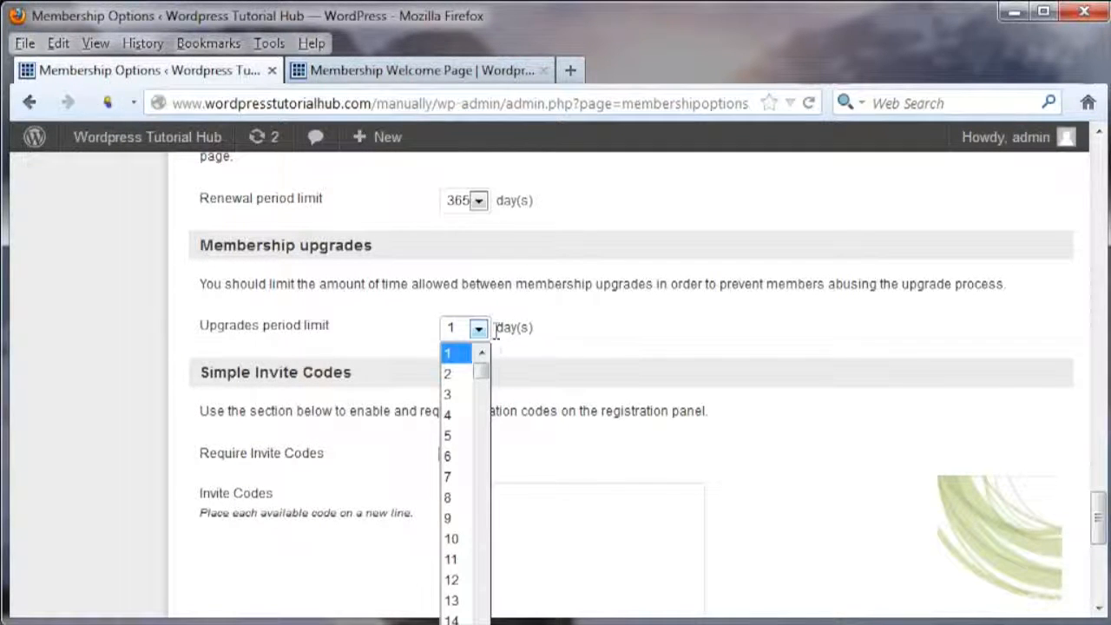
pyautogui.click(485, 335)
pyautogui.scroll(-3, 694, 408)
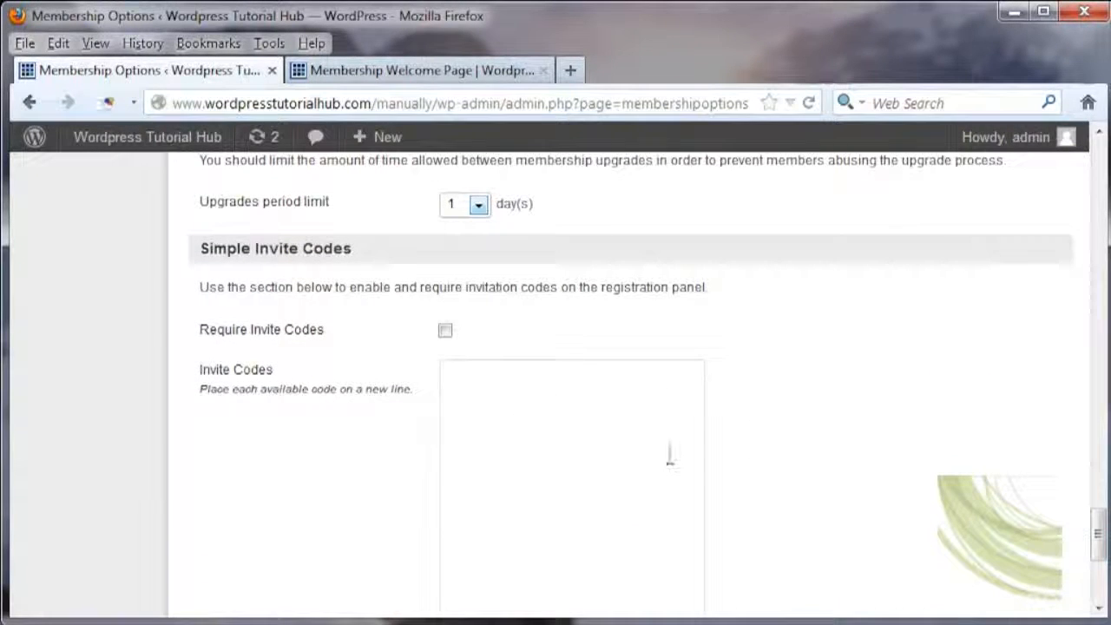
pyautogui.scroll(-2, 852, 472)
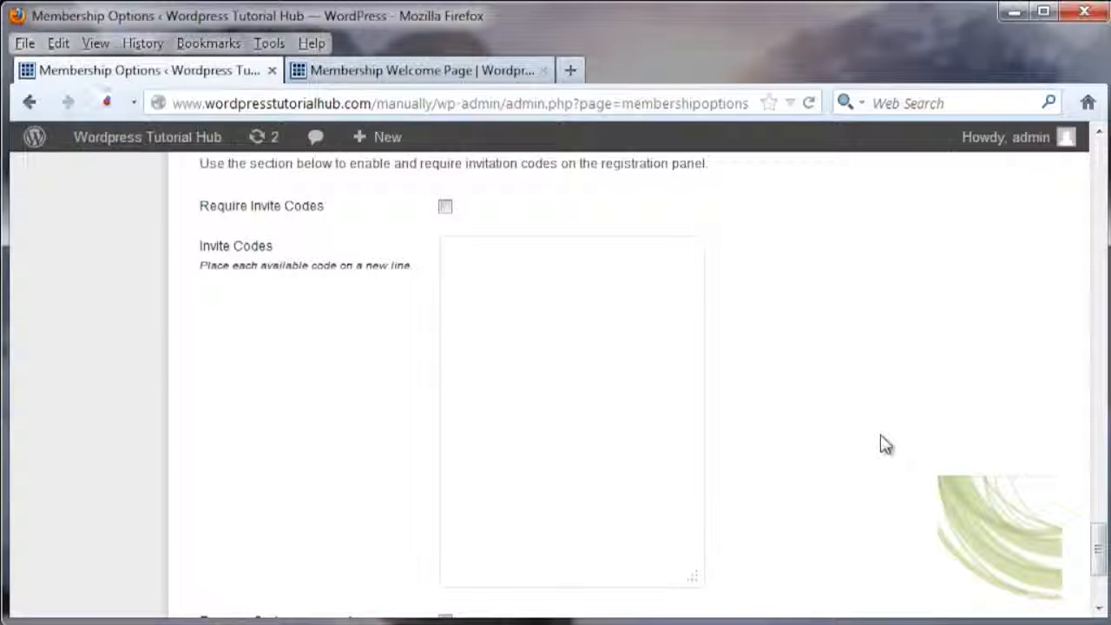
pyautogui.scroll(-4, 880, 443)
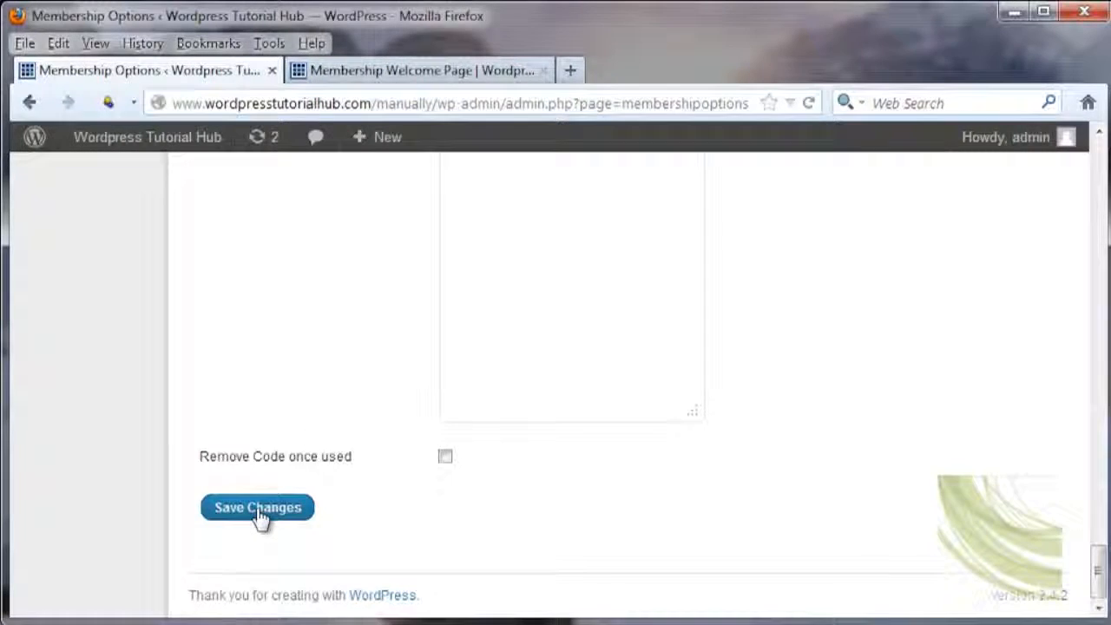
pyautogui.click(260, 515)
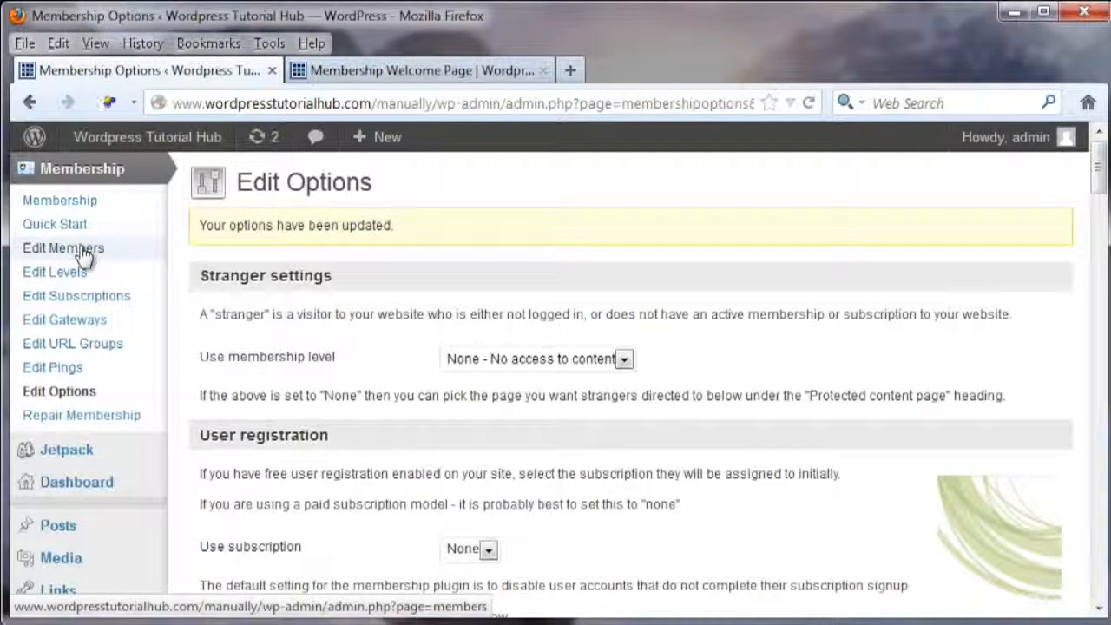
# Step: Open the members list and examine the choices for filtering members by subscription, level and status without applying any filter
pyautogui.click(83, 254)
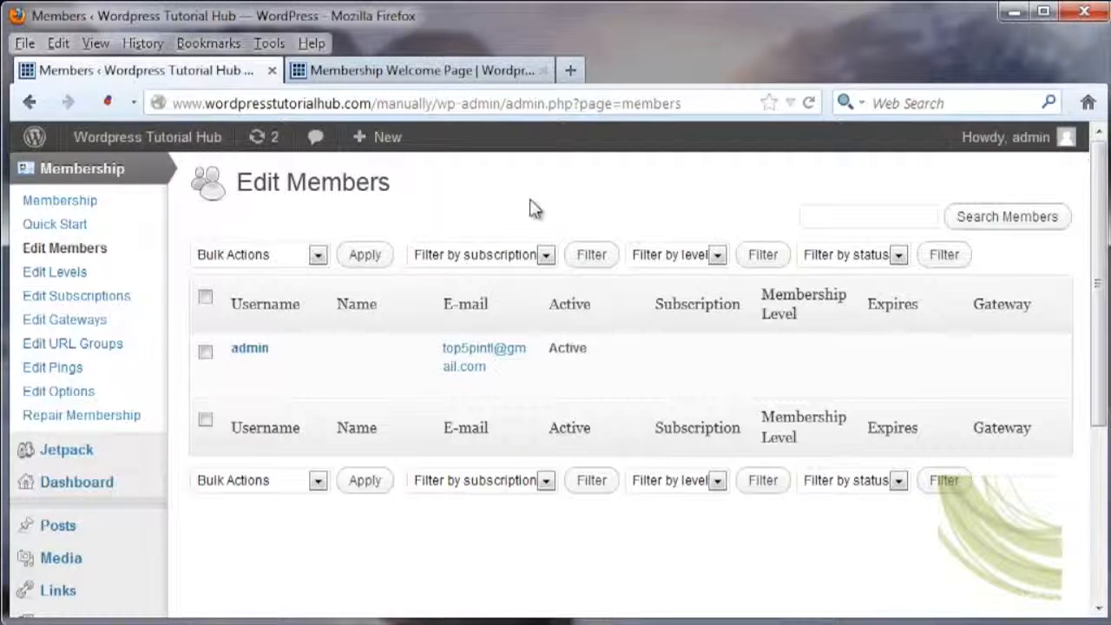
pyautogui.click(546, 254)
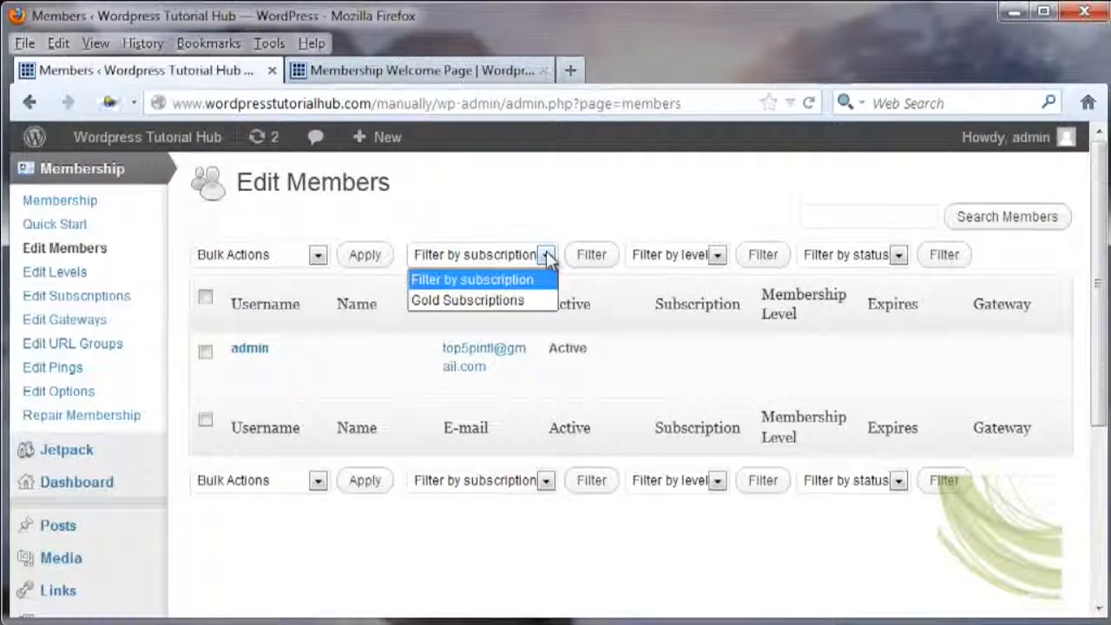
pyautogui.click(536, 213)
pyautogui.click(717, 254)
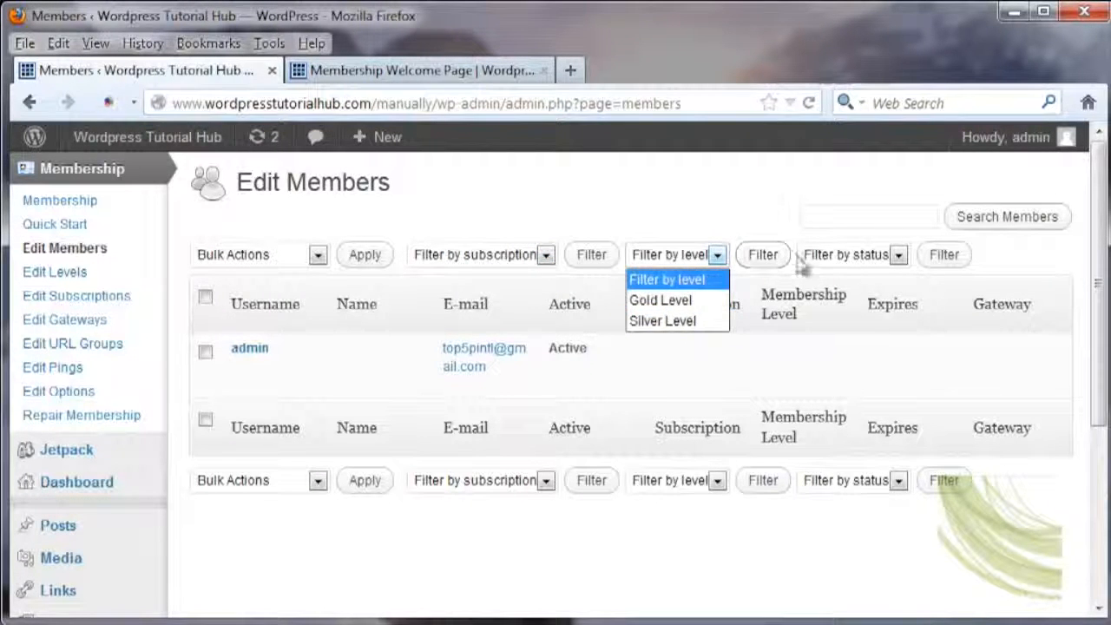
pyautogui.click(897, 258)
pyautogui.click(900, 257)
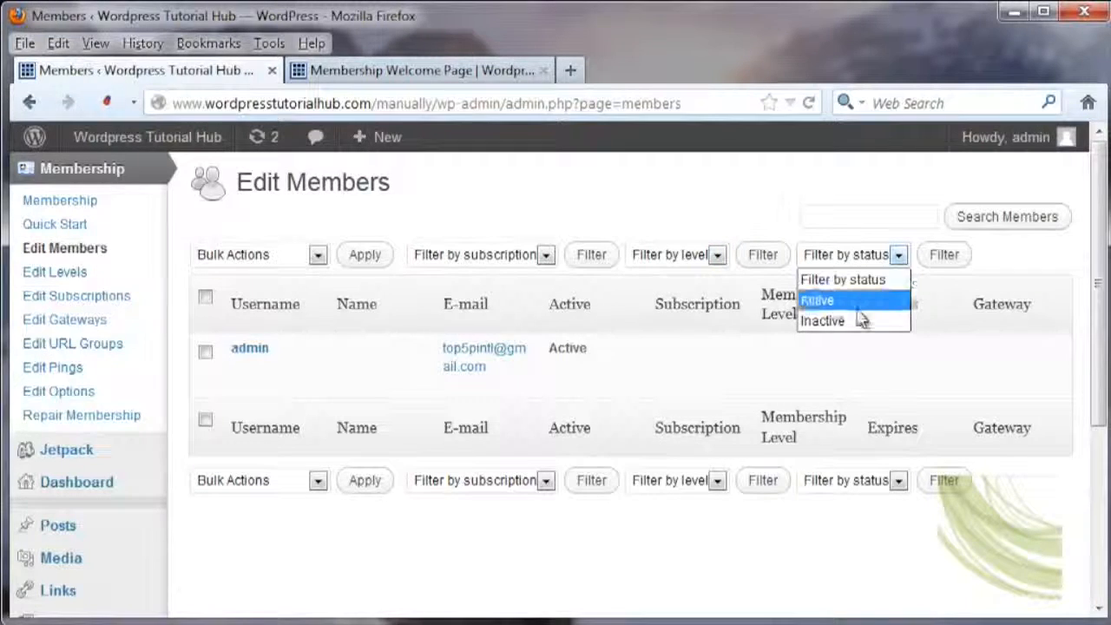
pyautogui.click(739, 195)
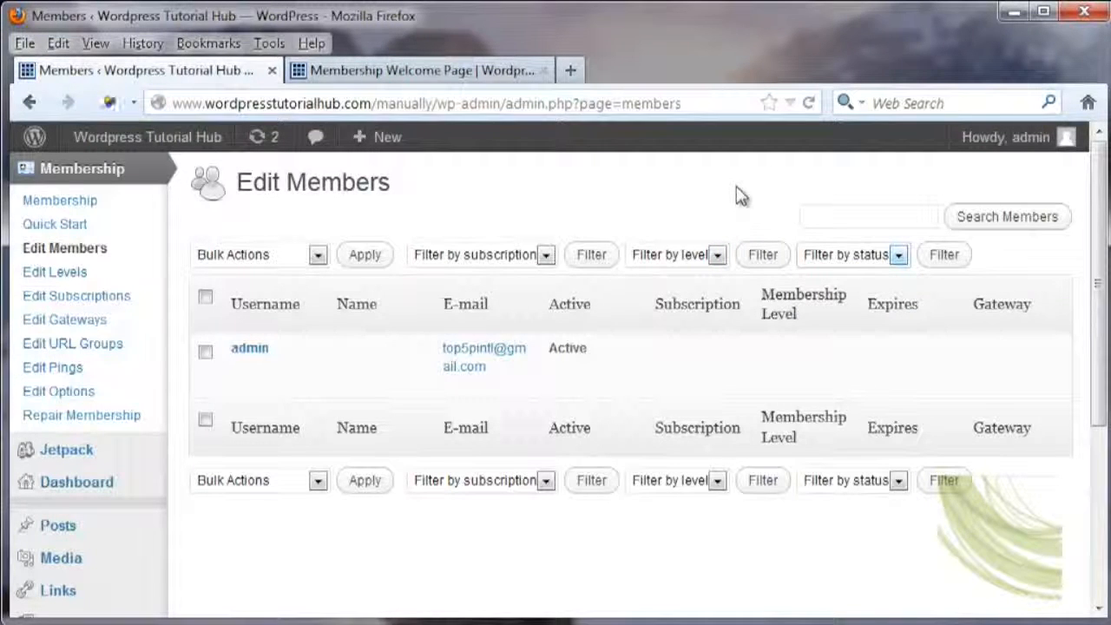